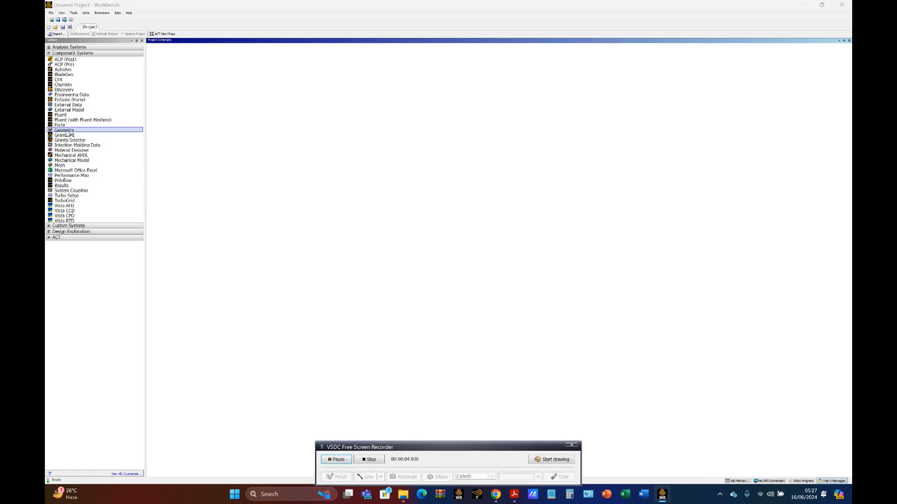
# Add a standalone Geometry component system to the project schematic and name it "Cyclone Body"
pyautogui.moveTo(66, 133); pyautogui.dragTo(184, 82)
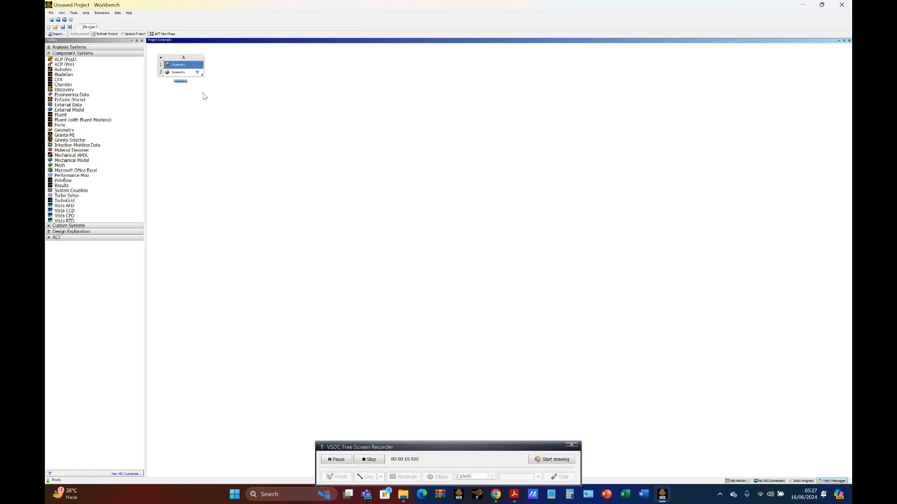
pyautogui.write('Cyclone Body')
pyautogui.press('Return')
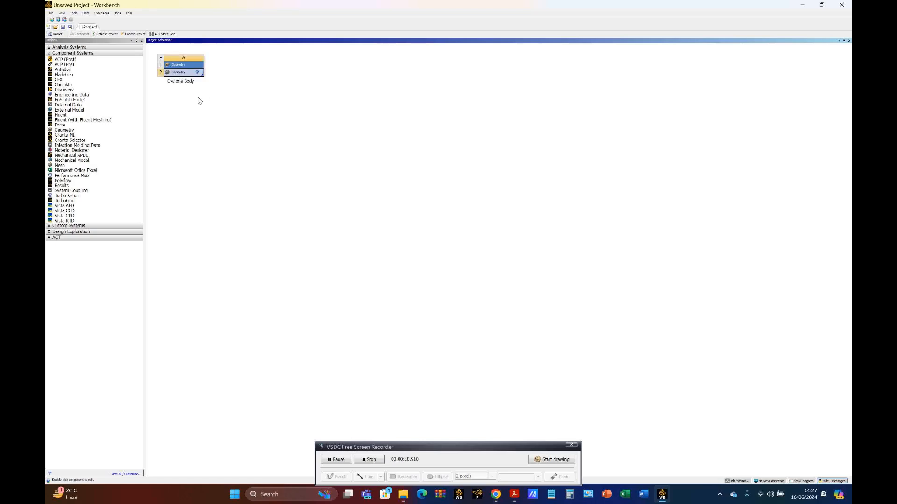
# Start a new DesignModeler geometry from the Geometry cell of the Cyclone Body system
pyautogui.rightClick(188, 75)
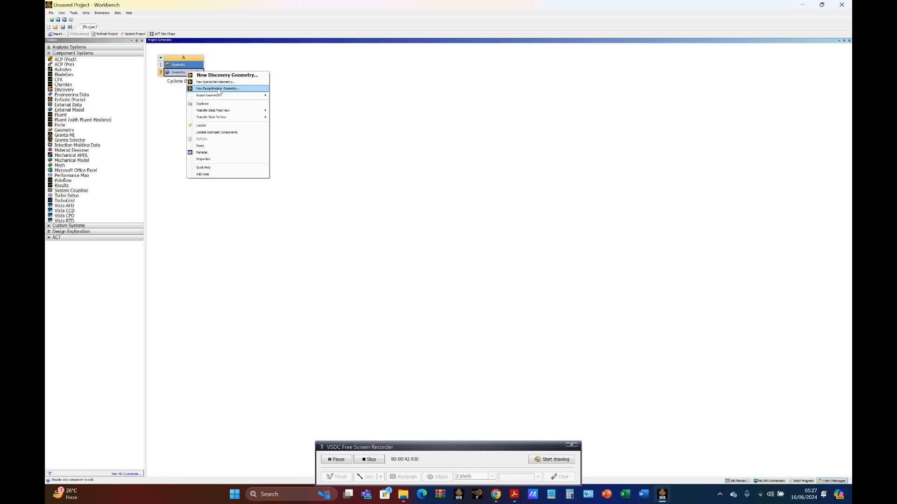
pyautogui.click(162, 105)
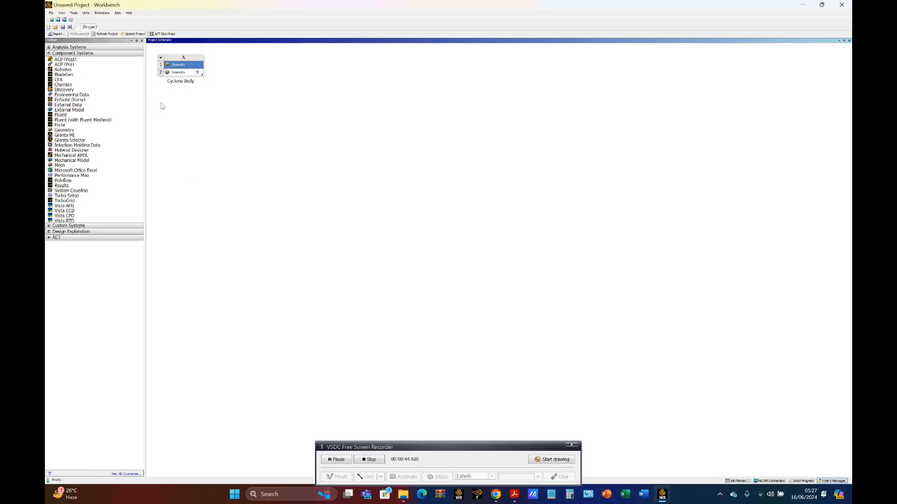
pyautogui.click(185, 73)
pyautogui.rightClick(184, 75)
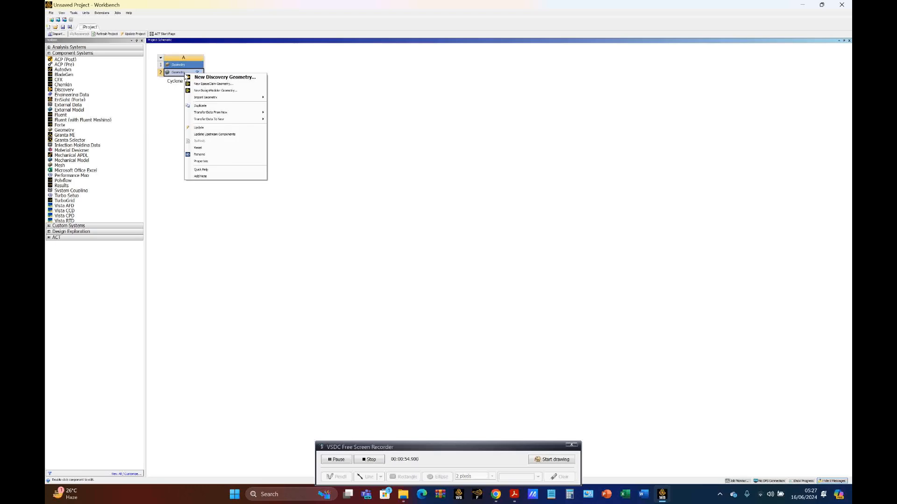
pyautogui.click(208, 91)
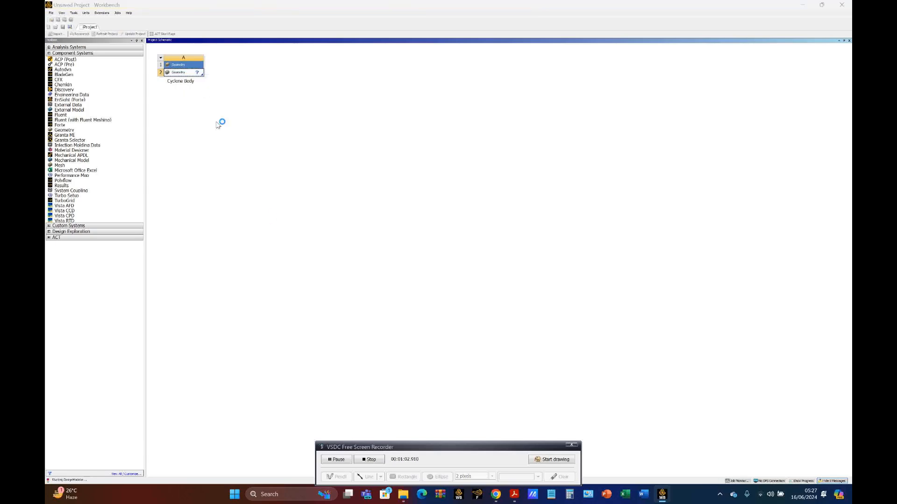
pyautogui.moveTo(420, 449); pyautogui.dragTo(437, 367)
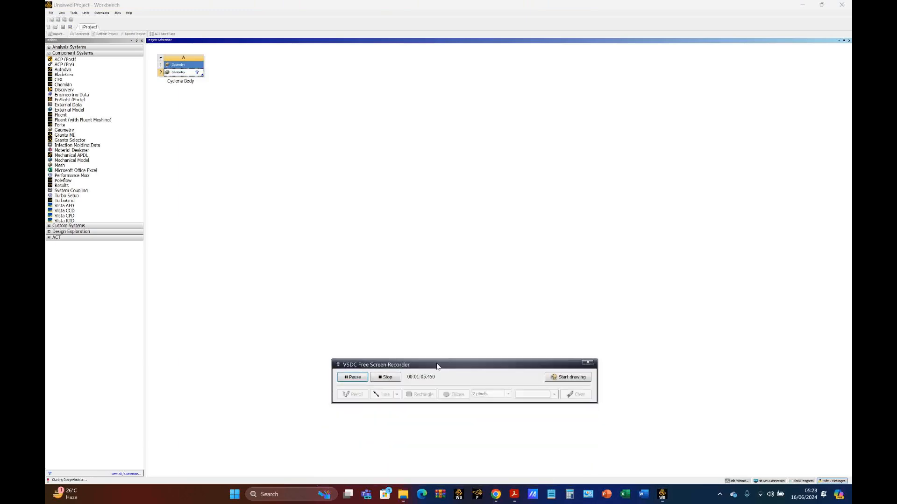
pyautogui.click(352, 377)
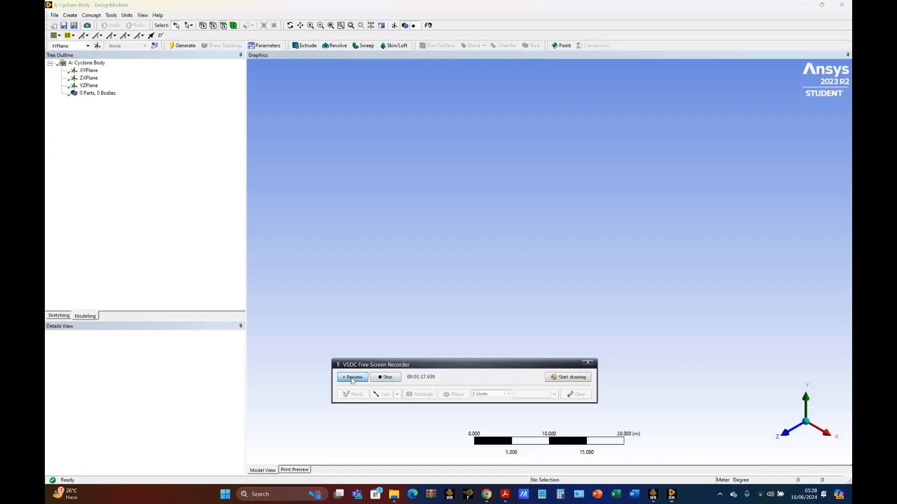
pyautogui.click(352, 377)
pyautogui.moveTo(446, 365); pyautogui.dragTo(421, 210)
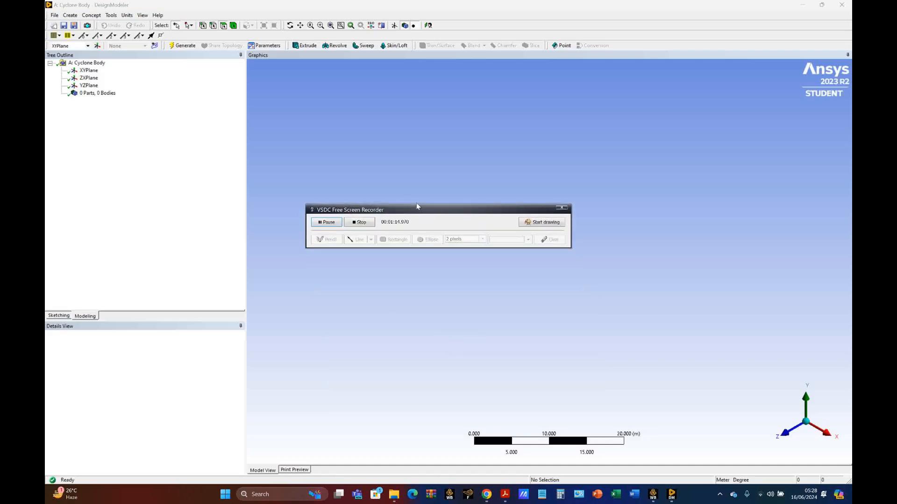
# Switch to the cyclone PDF to check the reference details of the bin cylinder, and return to DesignModeler
pyautogui.click(505, 494)
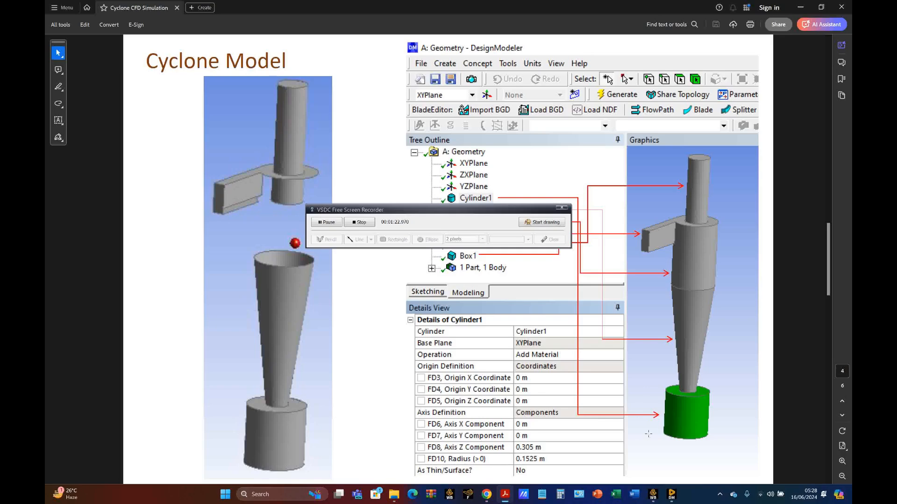
pyautogui.click(671, 495)
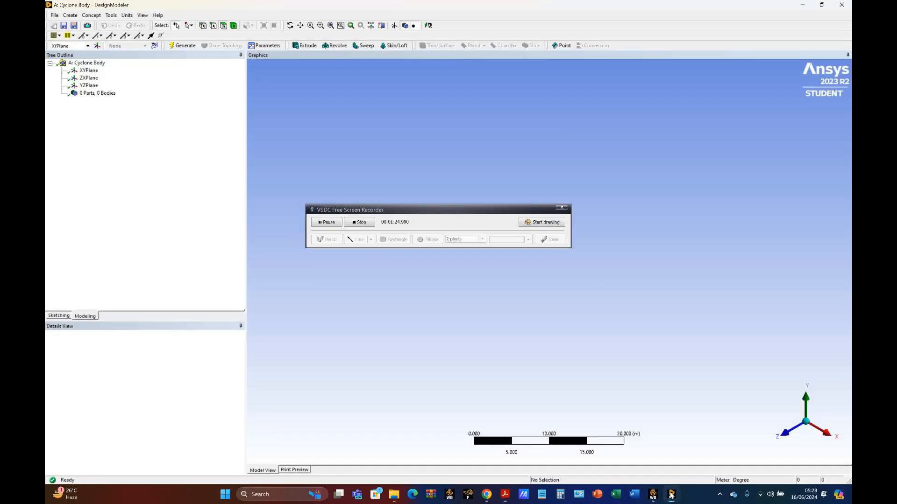
pyautogui.click(333, 220)
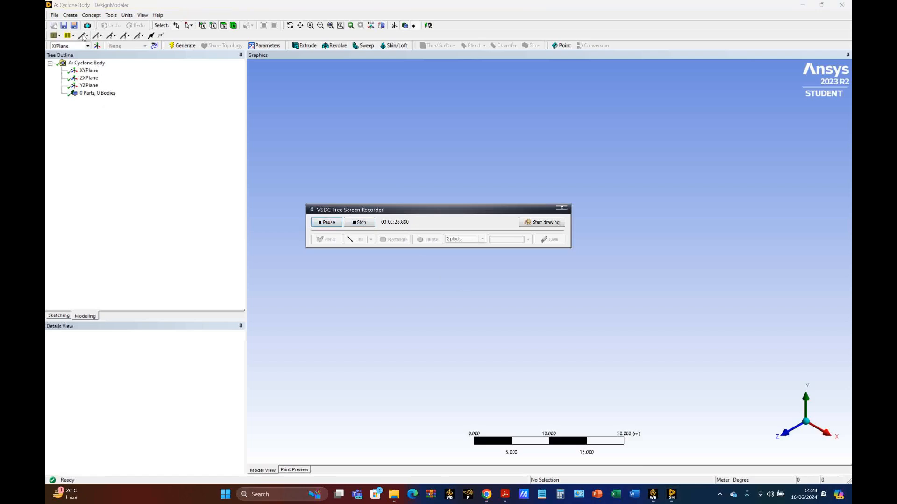
# Create a cylinder primitive for the bin with an axis Z component of 0.305 m and a radius of 0.1525 m
pyautogui.click(70, 15)
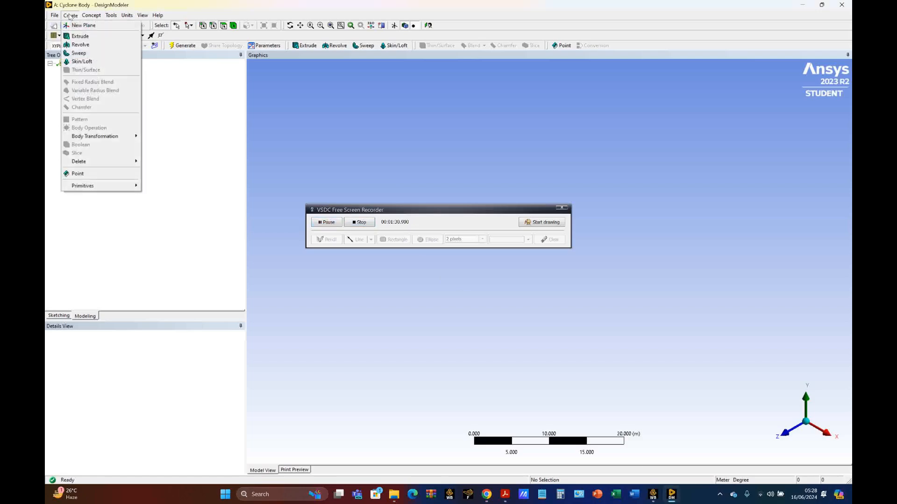
pyautogui.moveTo(94, 189)
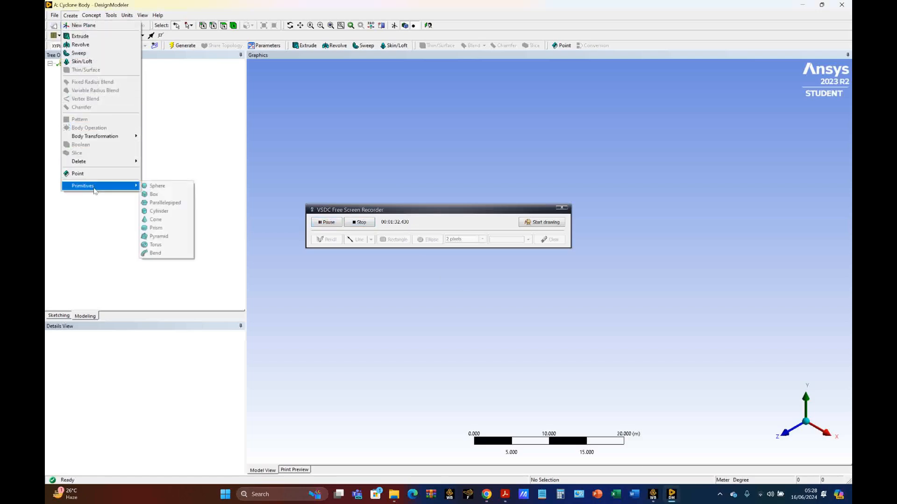
pyautogui.click(162, 212)
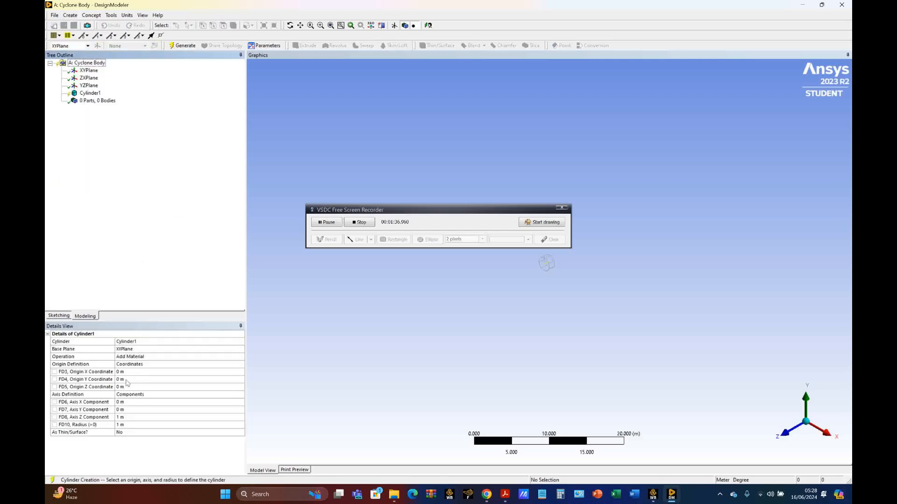
pyautogui.click(123, 417)
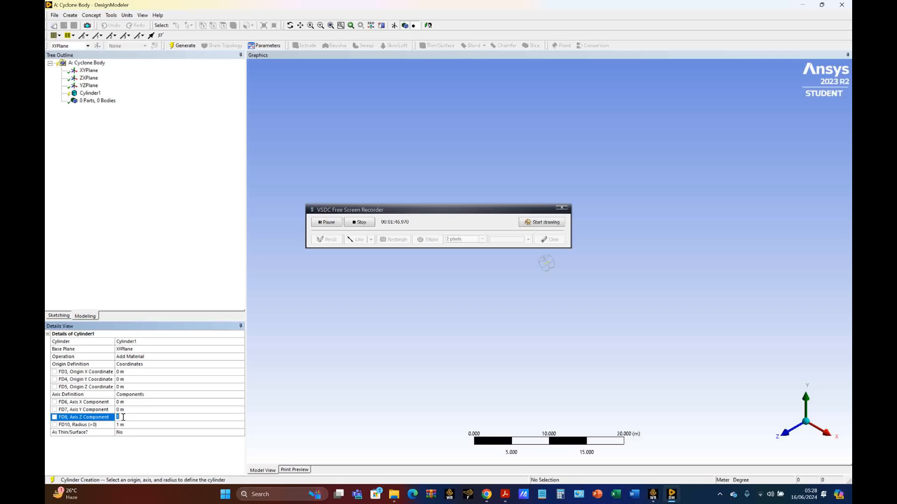
pyautogui.write('0.305')
pyautogui.click(133, 425)
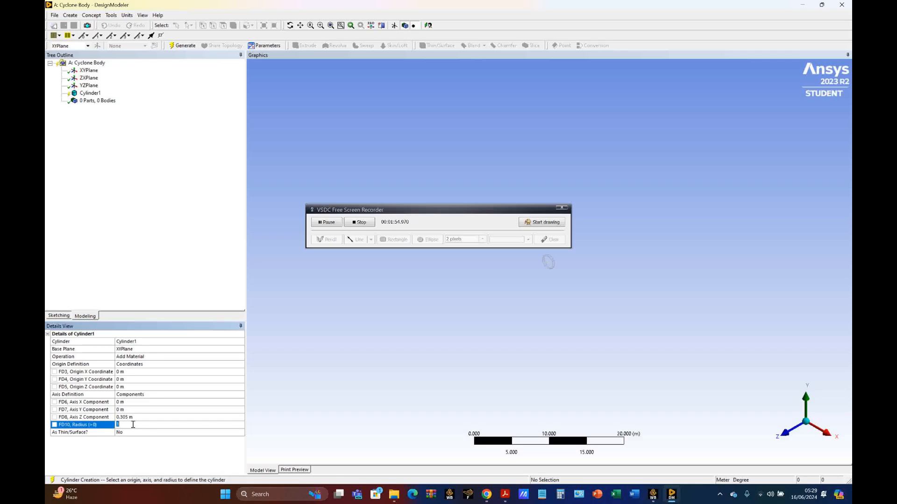
pyautogui.write('0.1525')
pyautogui.press('Return')
# Examine the cyclone PDF's dimension table, model pictures and primitive details, and return to DesignModeler
pyautogui.click(505, 495)
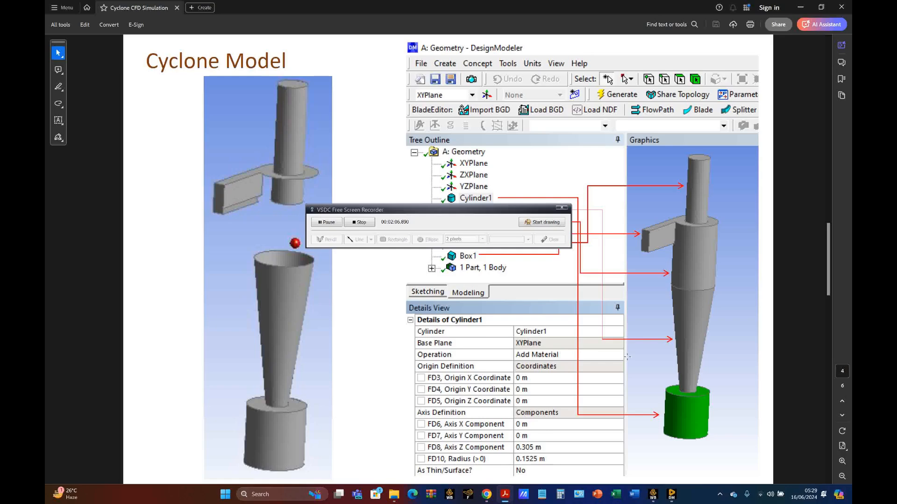
pyautogui.scroll(3, 627, 357)
pyautogui.scroll(-1, 632, 359)
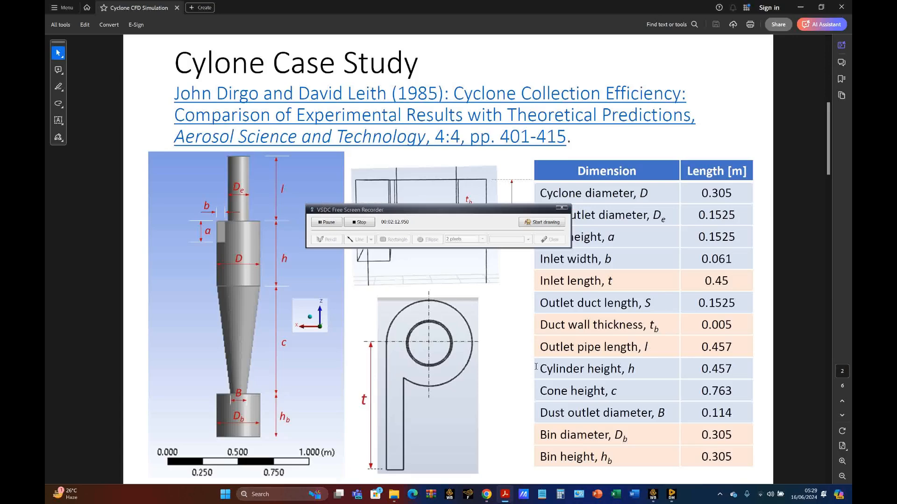
pyautogui.click(671, 494)
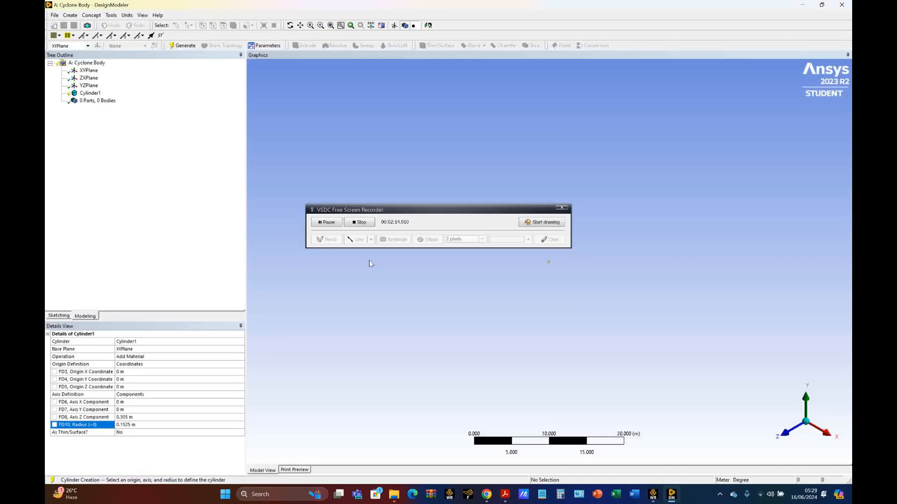
pyautogui.click(504, 495)
pyautogui.scroll(-1, 619, 283)
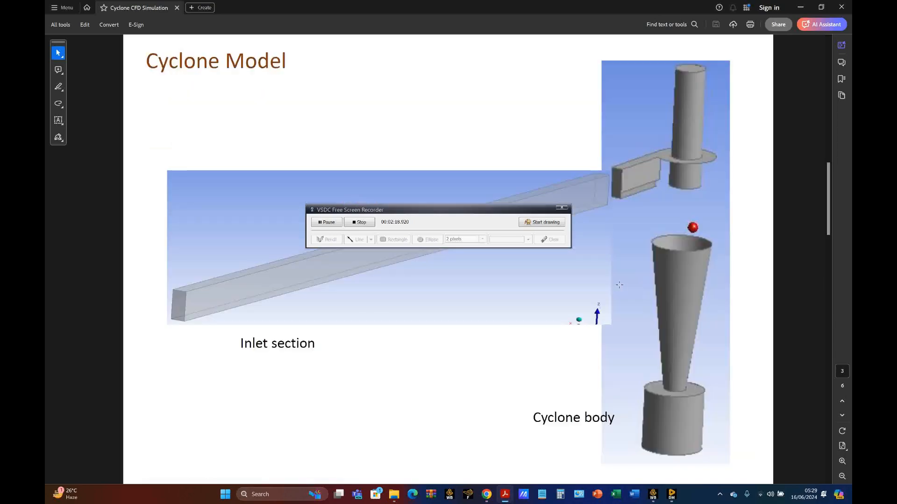
pyautogui.scroll(-1, 619, 284)
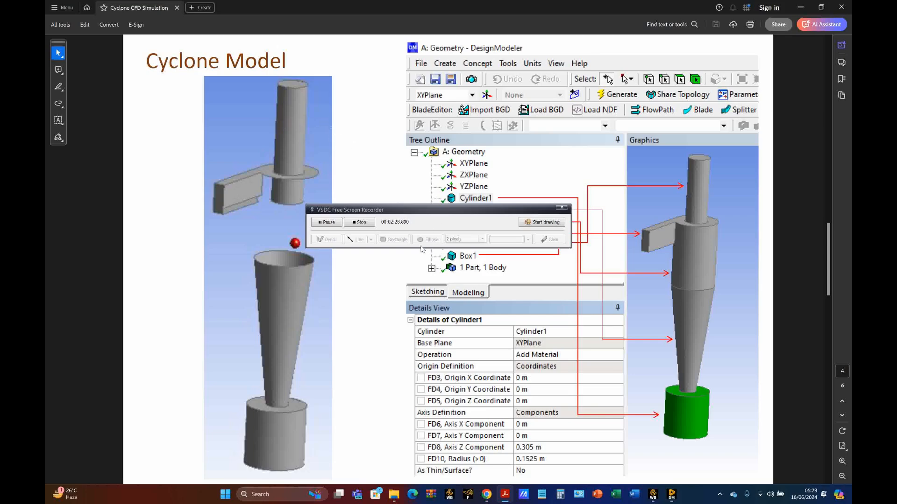
pyautogui.scroll(-1, 314, 130)
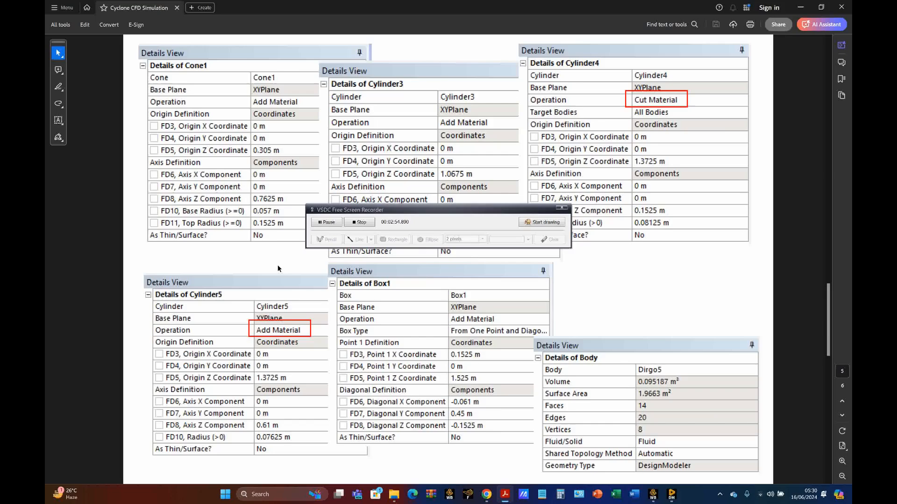
pyautogui.scroll(1, 279, 269)
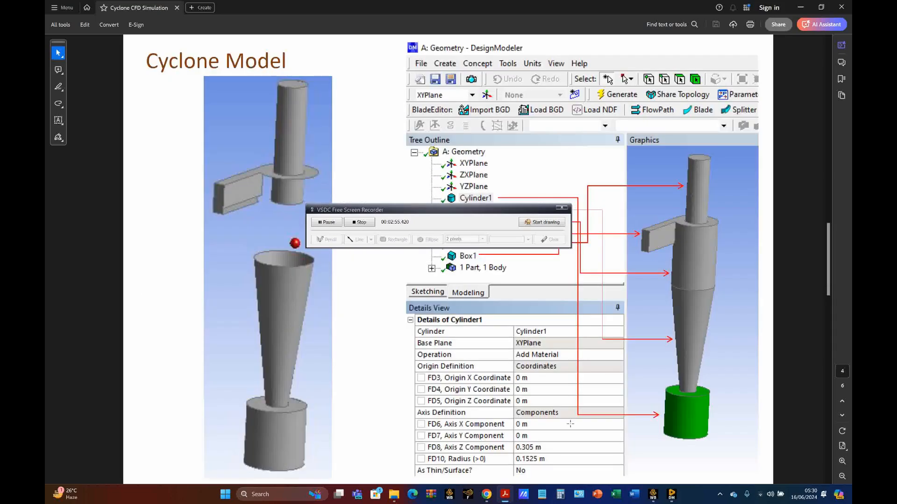
pyautogui.click(671, 495)
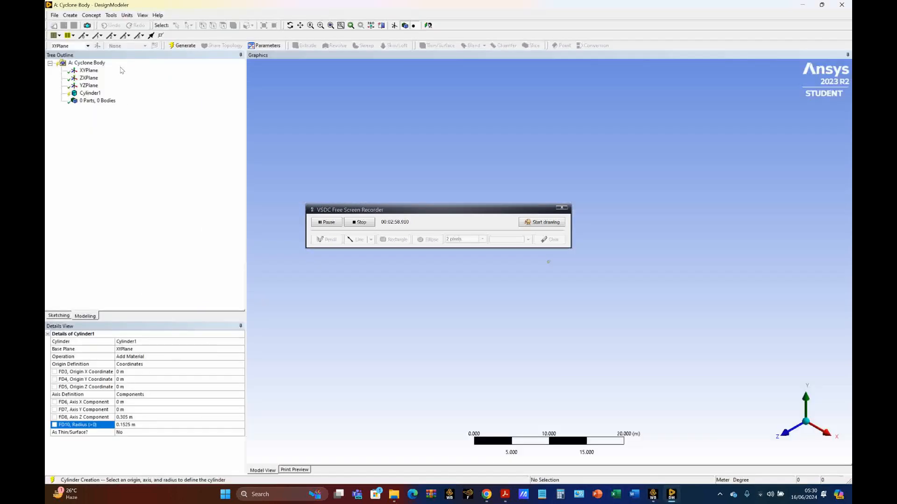
# Generate the bin cylinder and show it in a fitted side view along the Y axis with Z upward
pyautogui.click(183, 45)
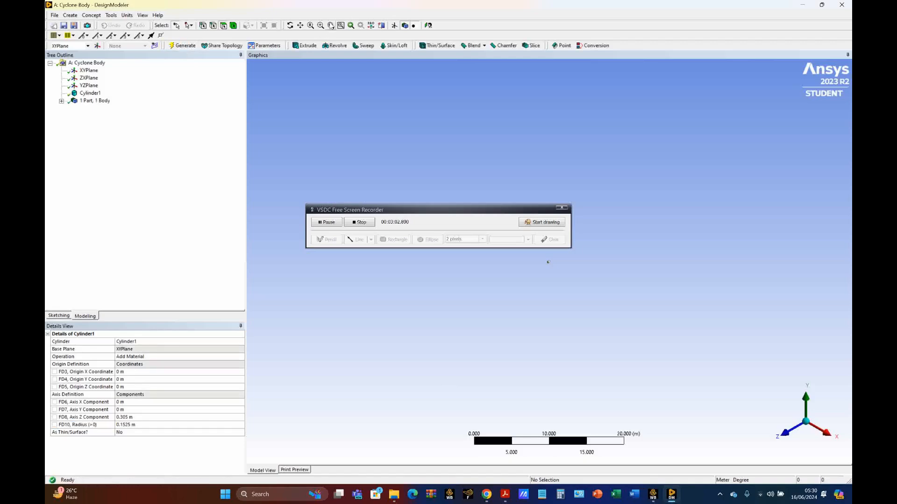
pyautogui.click(331, 26)
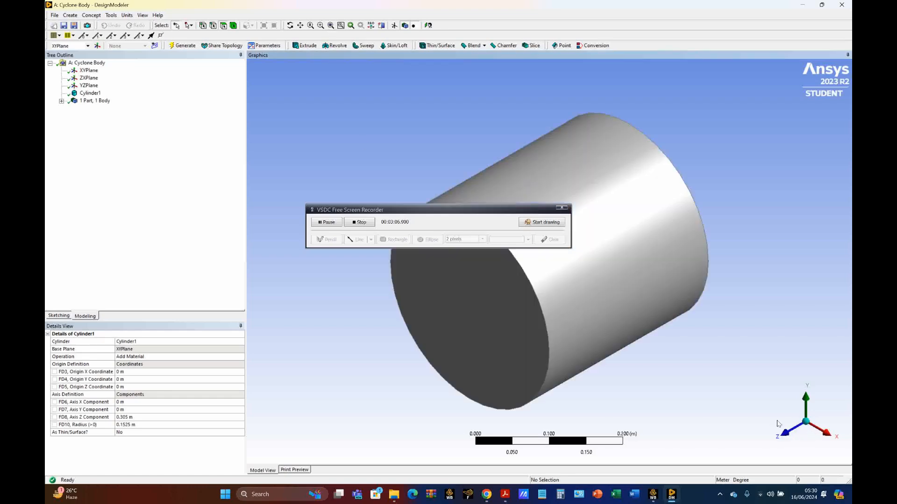
pyautogui.moveTo(778, 423); pyautogui.dragTo(806, 289, button='middle')
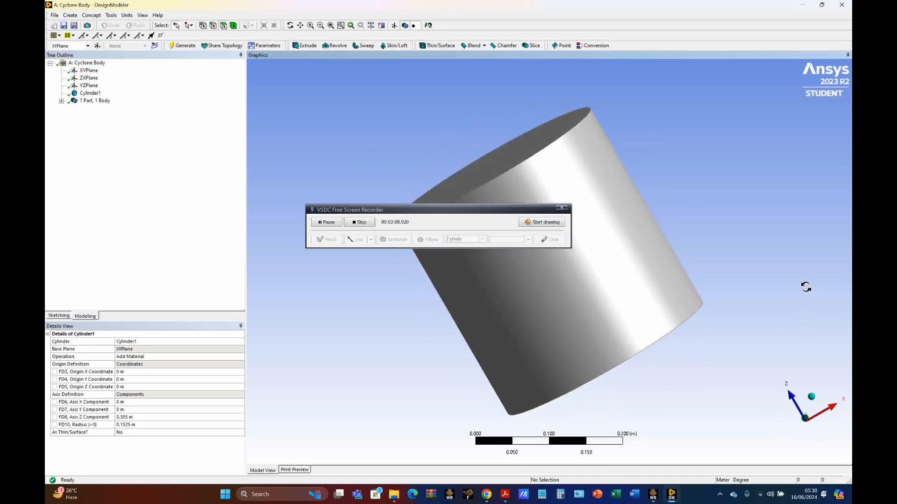
pyautogui.click(834, 409)
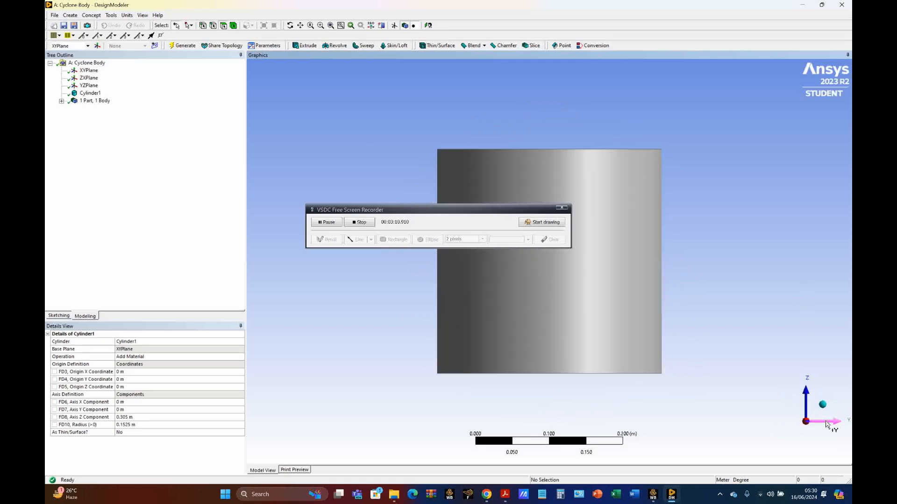
pyautogui.click(835, 422)
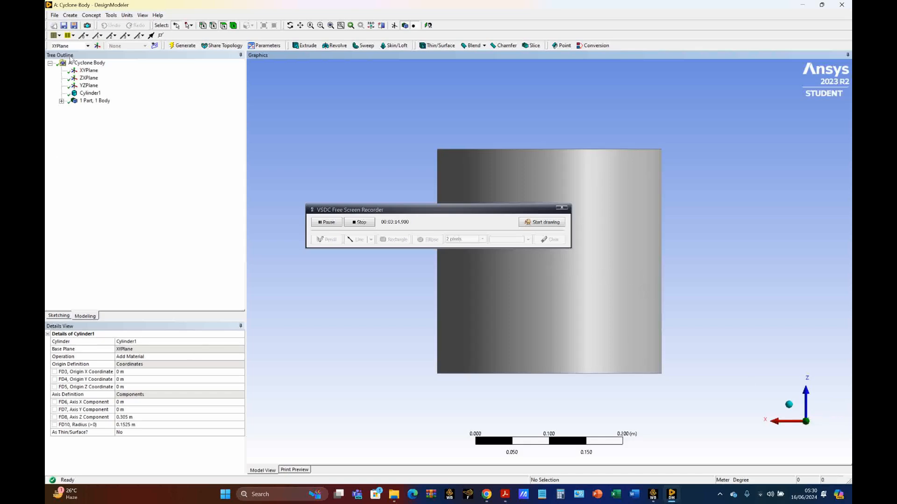
# Add a cone primitive above the bin cylinder with an origin Z coordinate of 0.305 m and an axis Z component of 0.7625 m
pyautogui.click(70, 16)
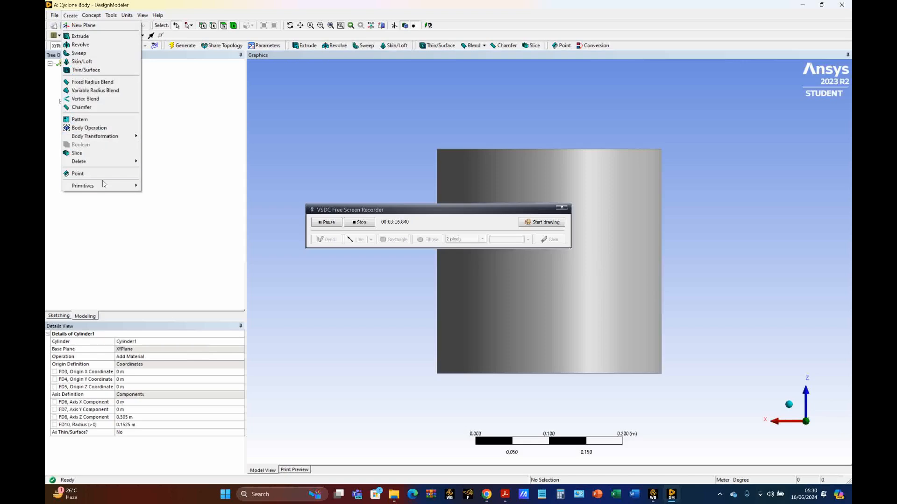
pyautogui.moveTo(105, 186)
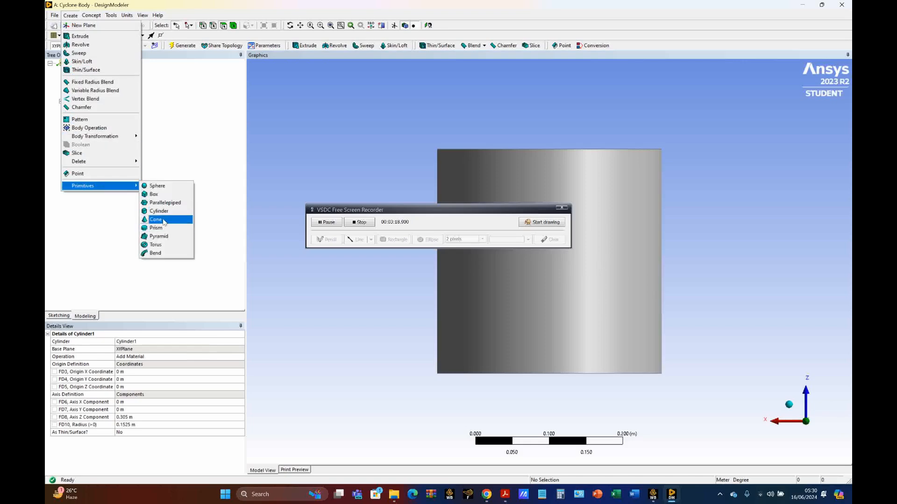
pyautogui.click(162, 220)
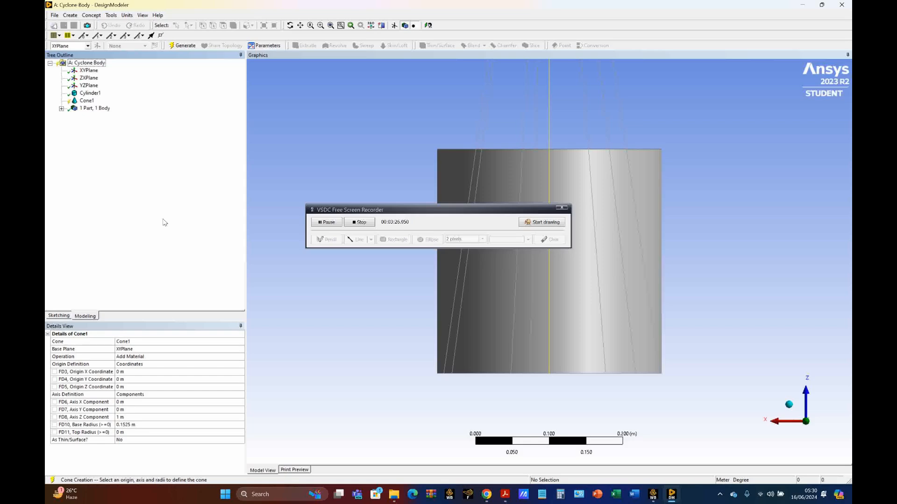
pyautogui.click(147, 388)
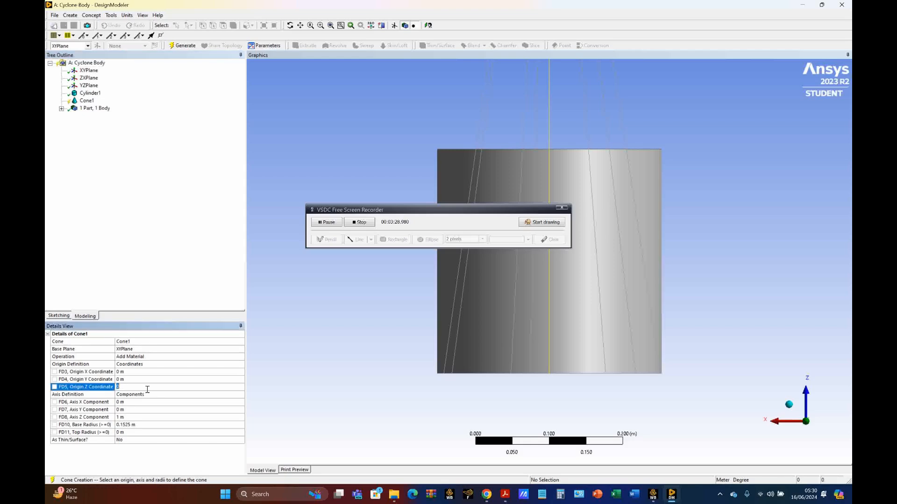
pyautogui.write('0.305')
pyautogui.click(147, 417)
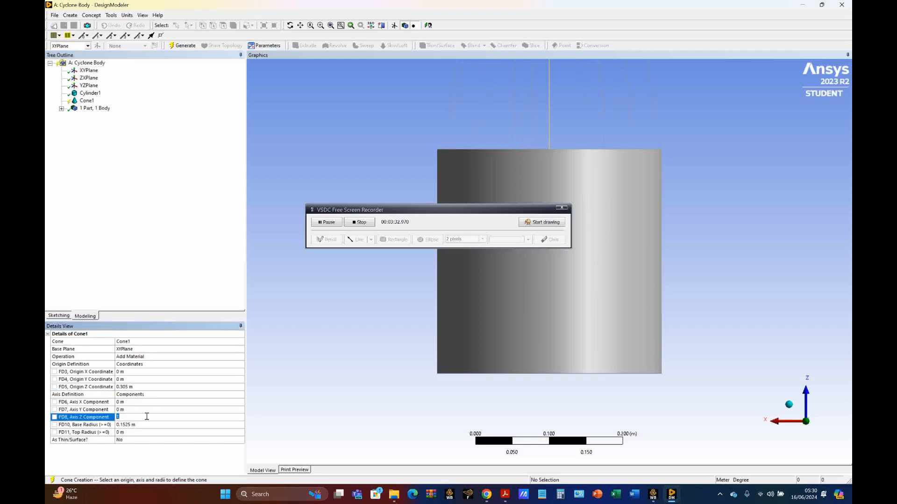
pyautogui.write('0.7625')
# Set the cone's base radius to 0.057 m and top radius to 0.1525 m, and generate it
pyautogui.click(153, 425)
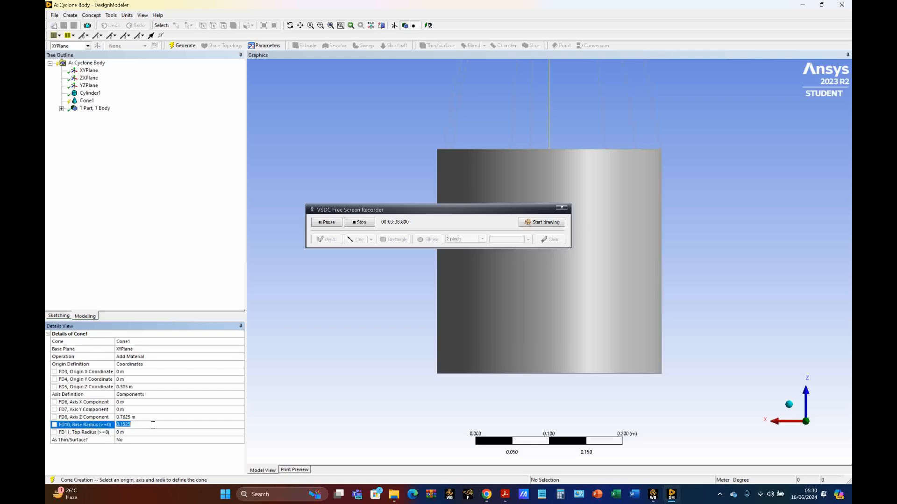
pyautogui.write('0.057')
pyautogui.click(134, 432)
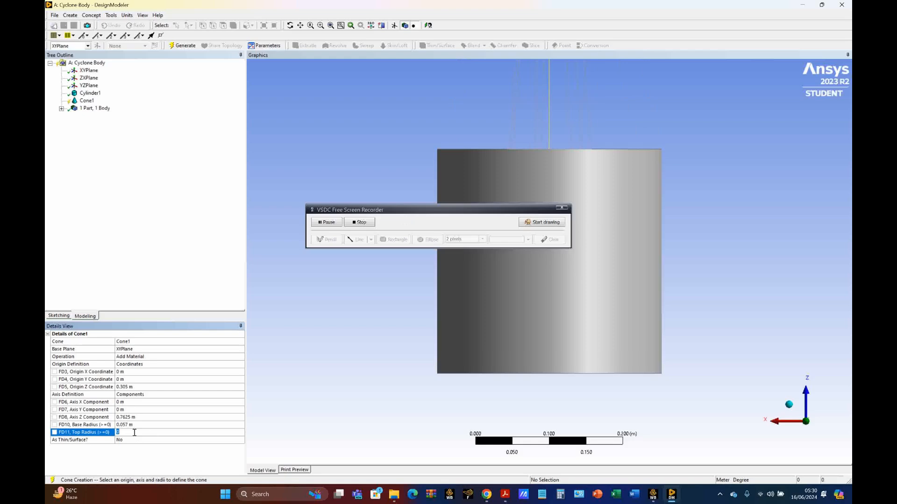
pyautogui.write('0.1525')
pyautogui.click(183, 46)
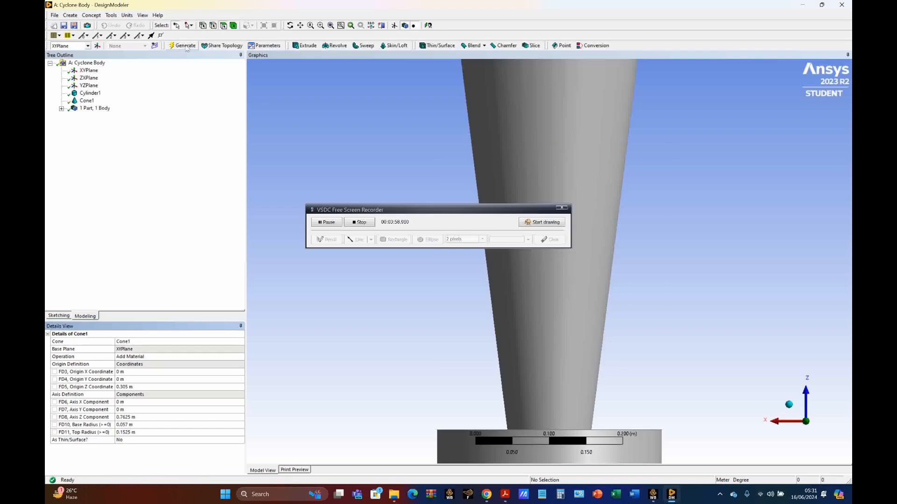
pyautogui.click(331, 27)
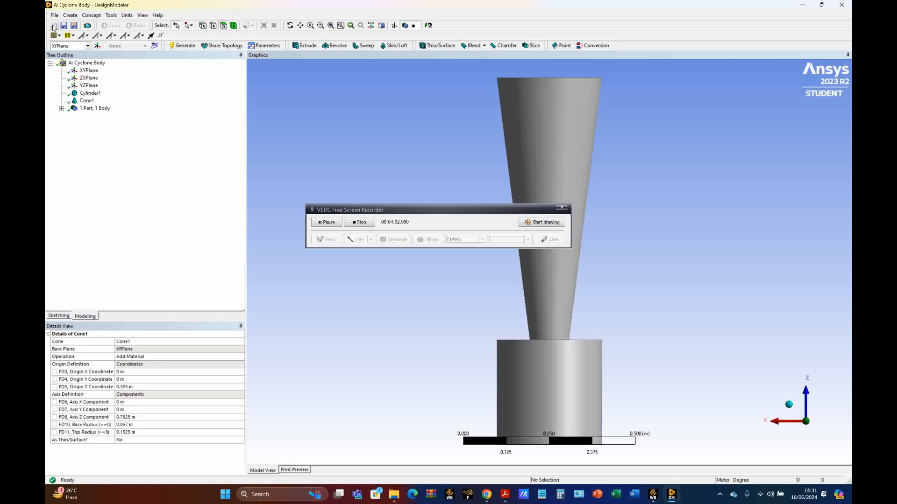
# Add a cylinder primitive above the cone with an origin Z coordinate of 1.0675 m and an axis Z component of 0.4575 m
pyautogui.click(70, 16)
pyautogui.moveTo(108, 189)
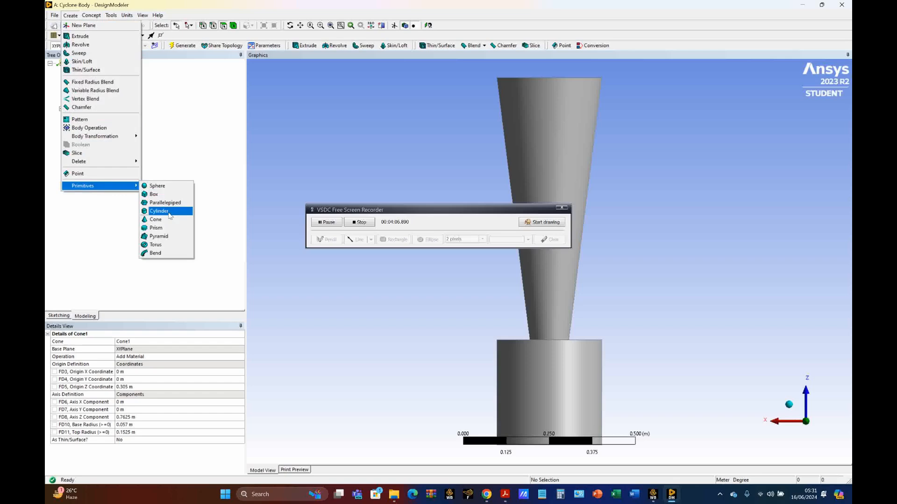
pyautogui.click(159, 211)
pyautogui.click(144, 388)
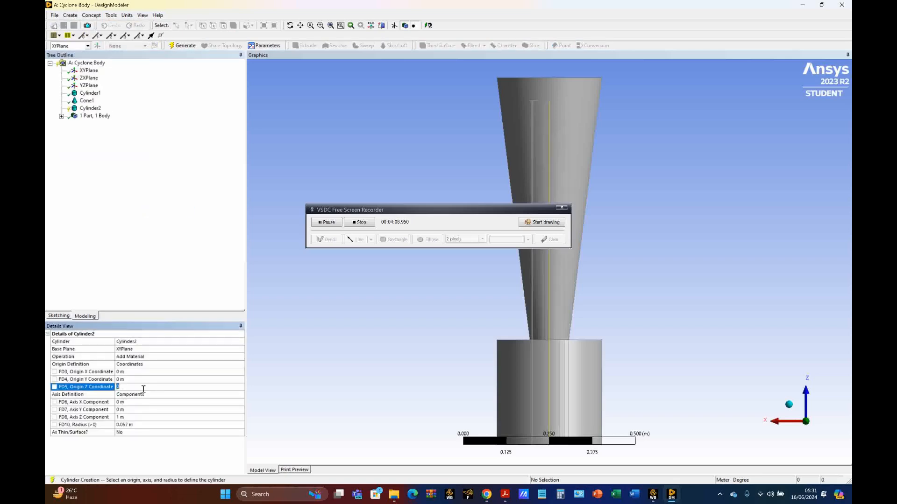
pyautogui.write('1.0675')
pyautogui.click(137, 417)
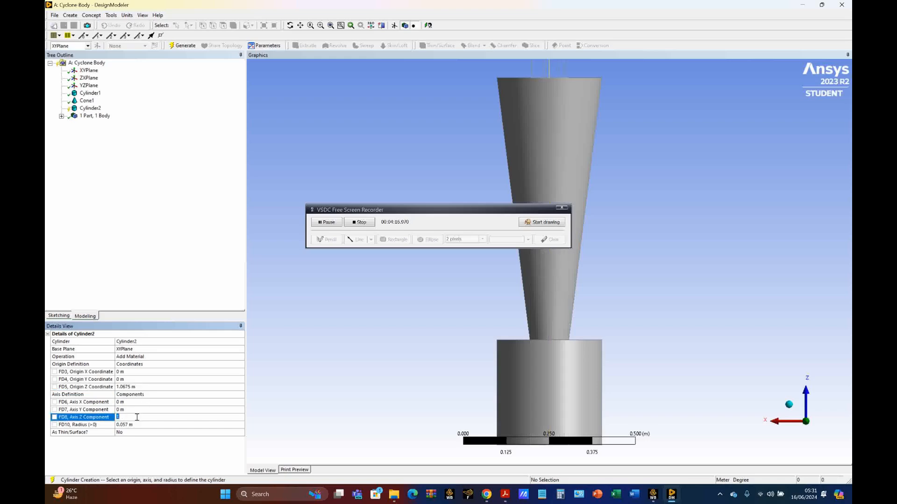
pyautogui.write('0.4575')
# Set the upper cylinder's radius to 0.1525 m, generate it and fit the whole model in view
pyautogui.click(143, 424)
pyautogui.write('0.')
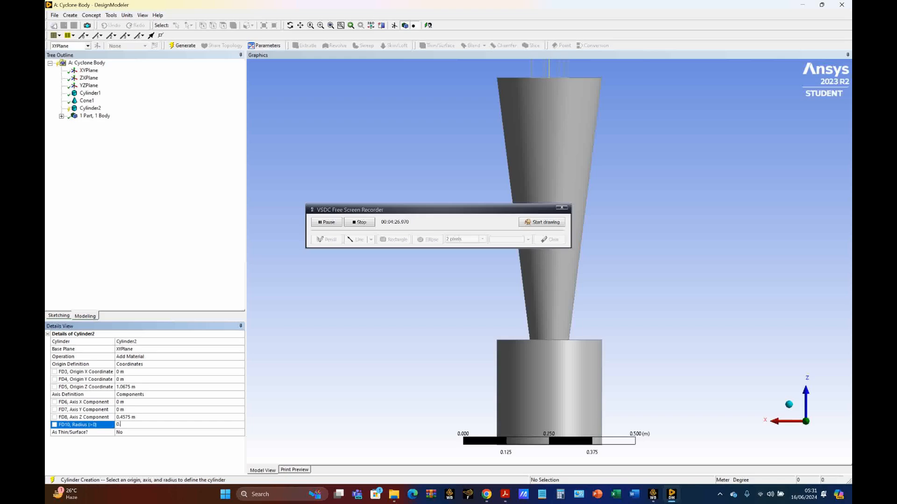
pyautogui.write('1525')
pyautogui.click(181, 174)
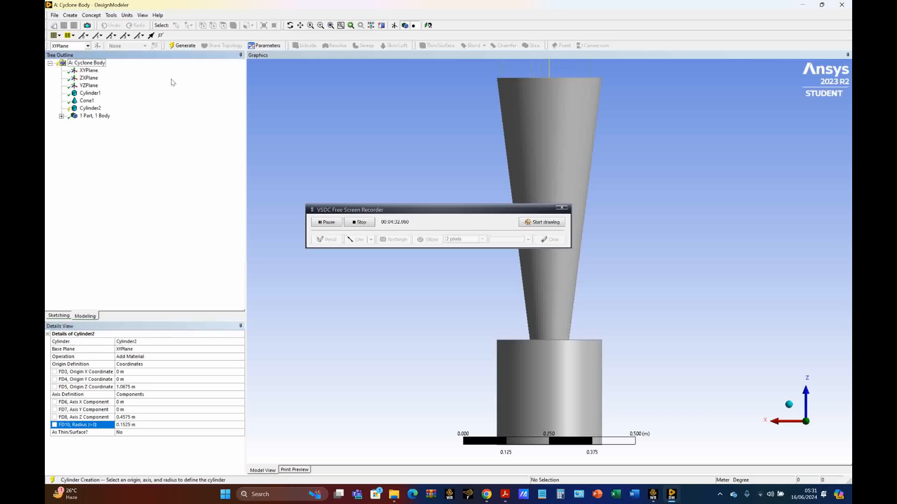
pyautogui.click(185, 45)
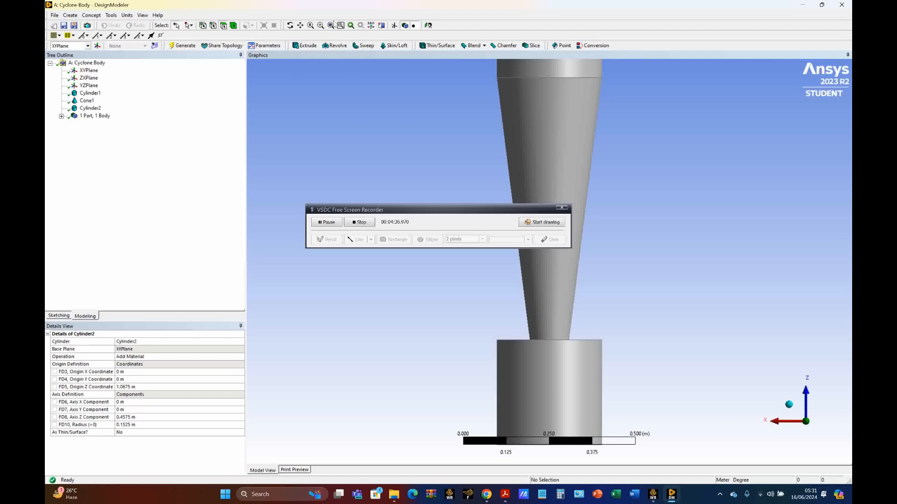
pyautogui.click(331, 26)
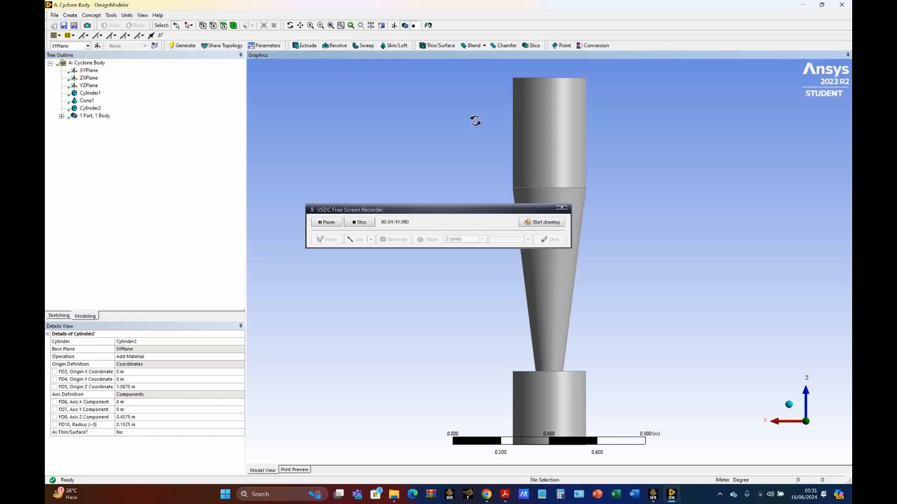
# Add another cylinder primitive and set its operation to Cut Material
pyautogui.moveTo(475, 118); pyautogui.dragTo(490, 142, button='middle')
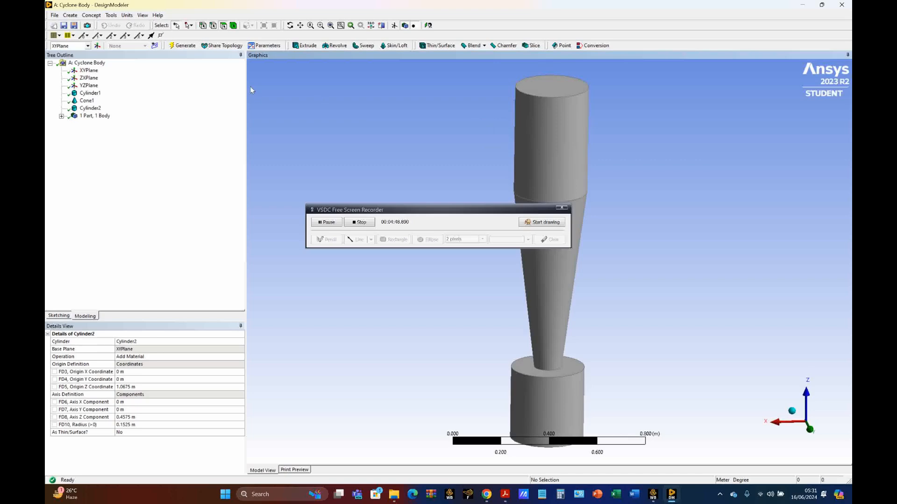
pyautogui.click(75, 16)
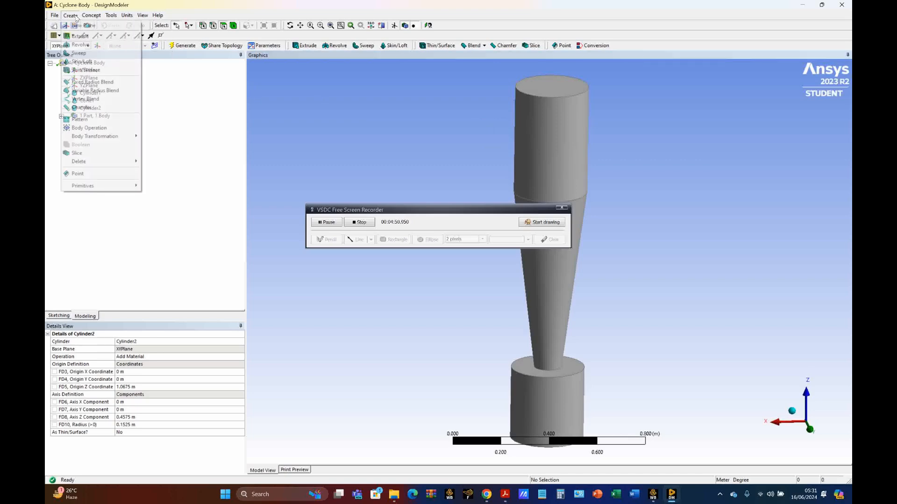
pyautogui.moveTo(112, 186)
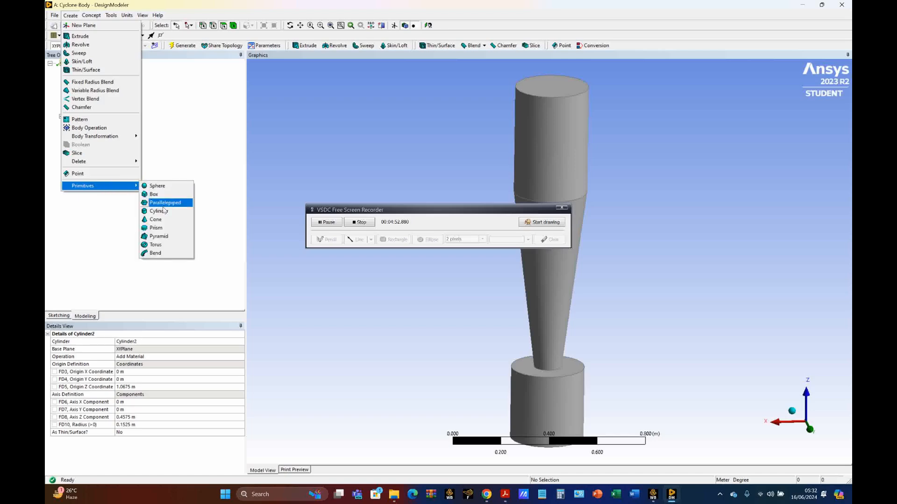
pyautogui.click(162, 212)
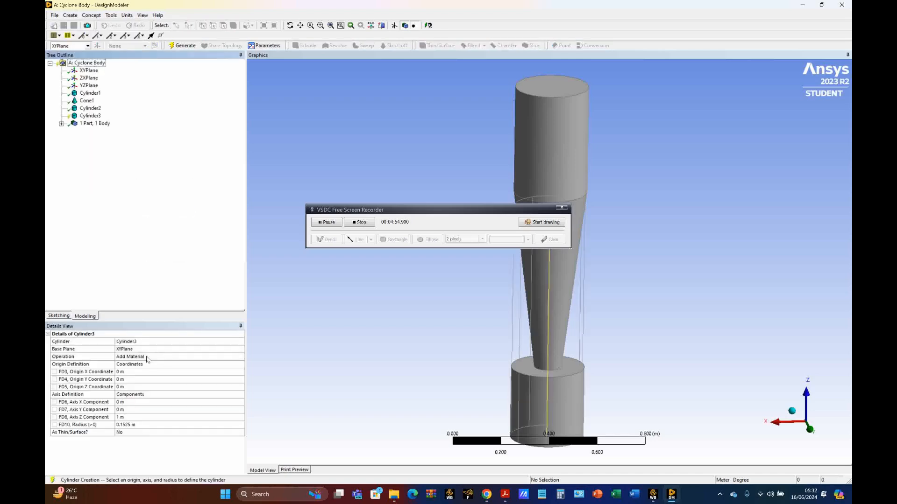
pyautogui.click(149, 358)
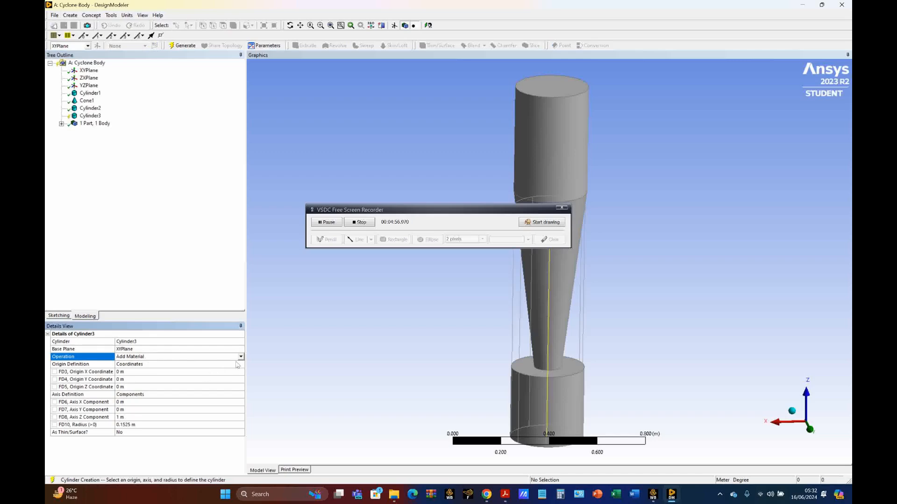
pyautogui.click(241, 356)
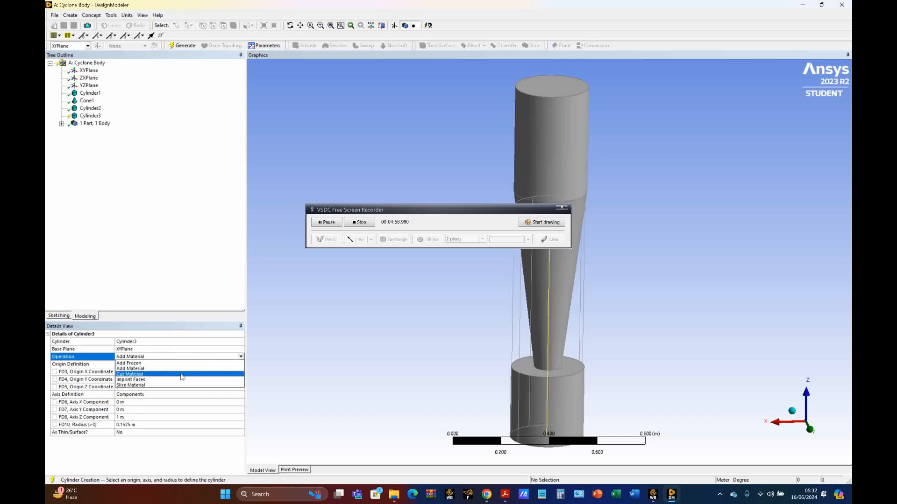
pyautogui.click(182, 375)
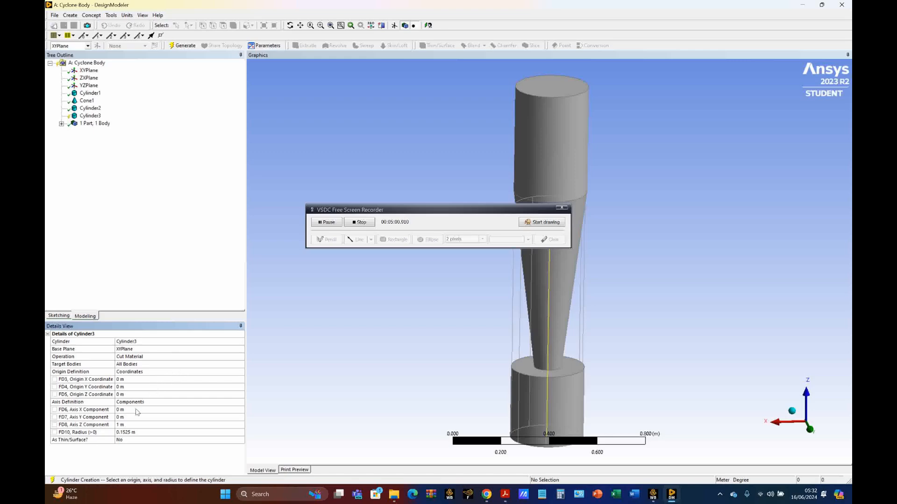
# Generate the cylindrical cut with an origin Z coordinate of 1.3725 m, an axis Z component of 0.1525 m and a radius of 0.08125 m
pyautogui.click(129, 396)
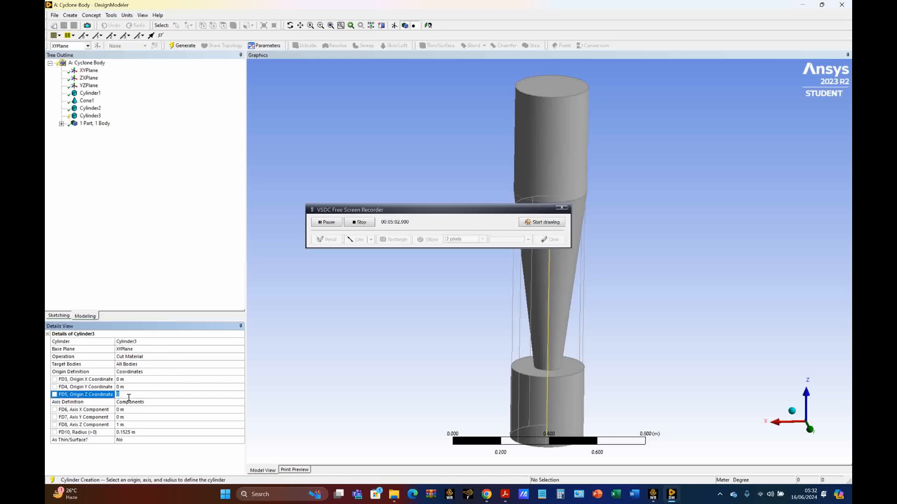
pyautogui.write('1.3725')
pyautogui.click(132, 425)
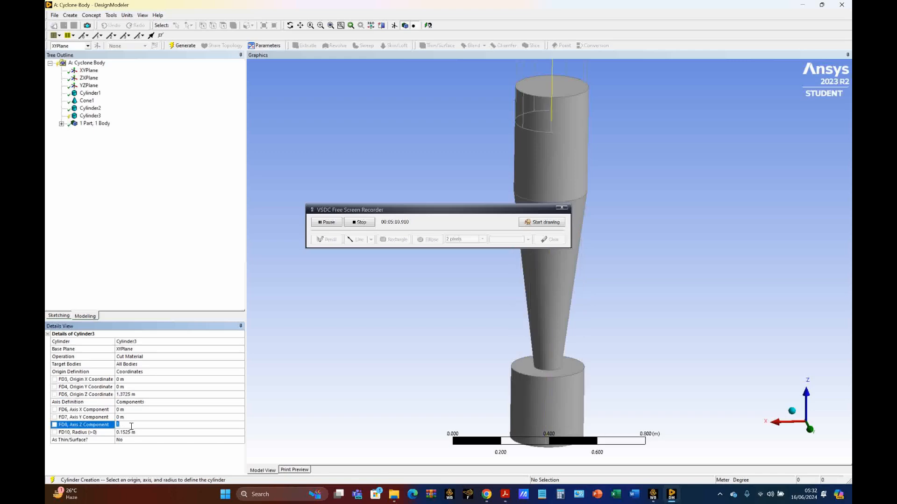
pyautogui.write('0.1525')
pyautogui.click(140, 433)
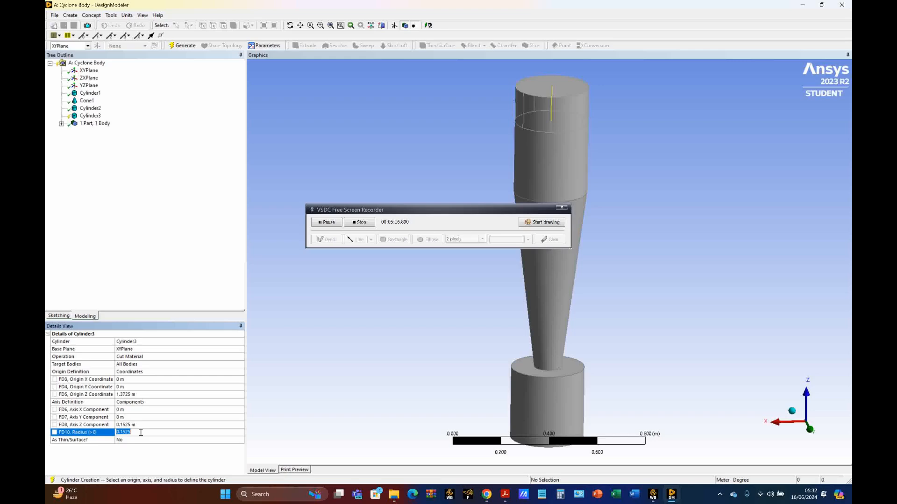
pyautogui.write('0.08125')
pyautogui.press('Return')
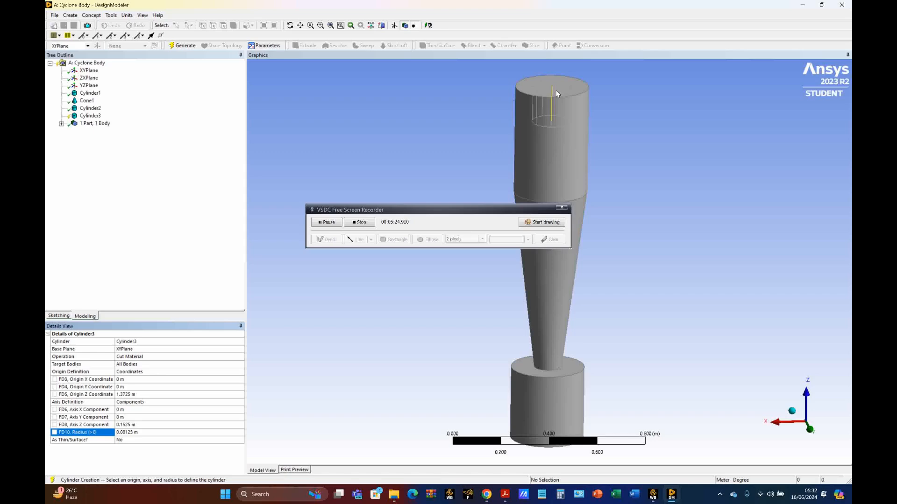
pyautogui.scroll(-1, 559, 121)
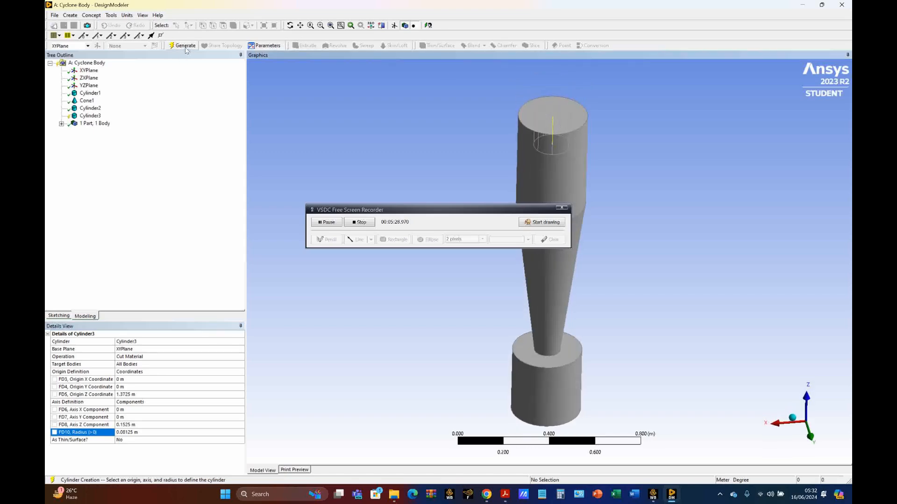
pyautogui.click(185, 45)
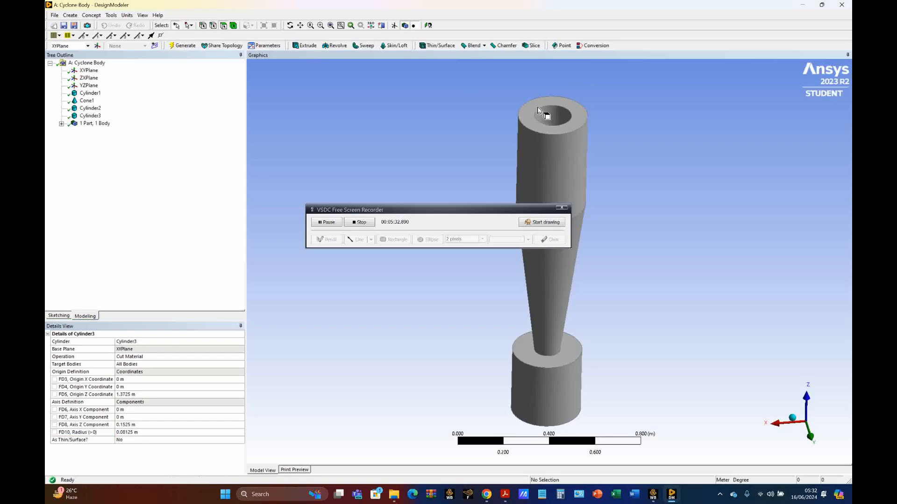
# Add a cylinder primitive at the top of the body with an origin Z coordinate of 1.3725 m and an axis Z component of 0.61 m
pyautogui.click(69, 17)
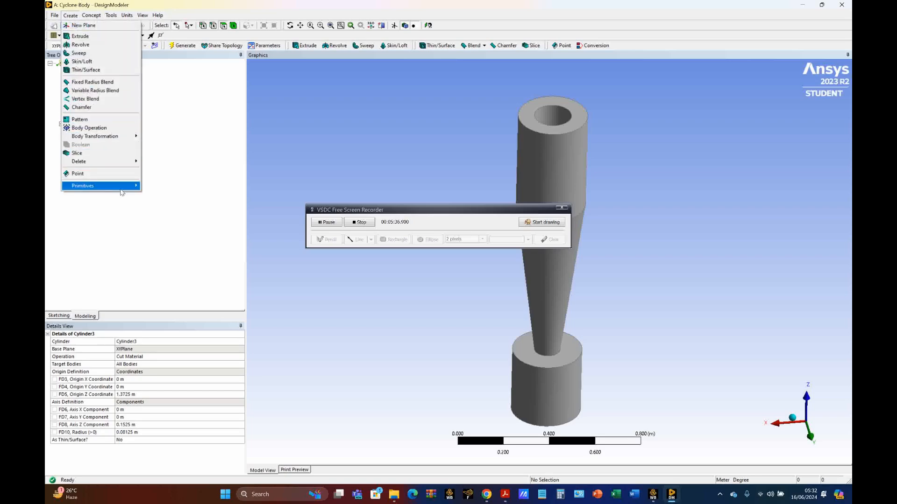
pyautogui.moveTo(121, 187)
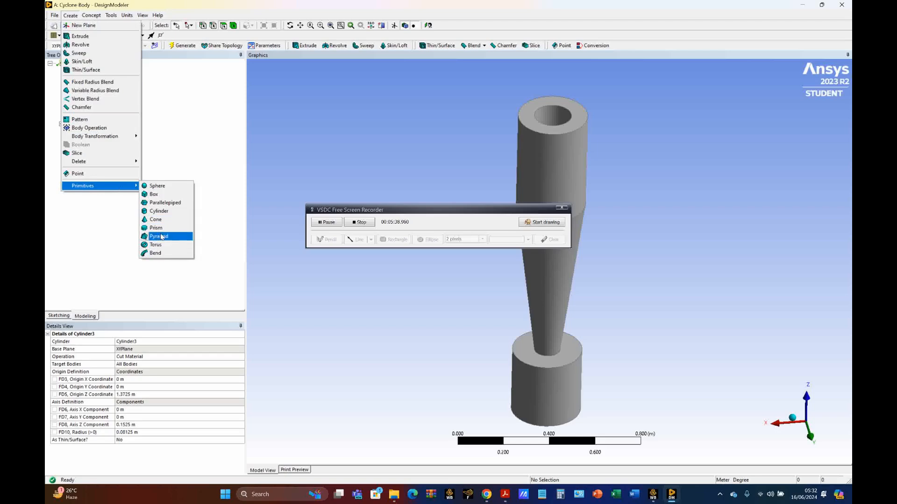
pyautogui.click(159, 212)
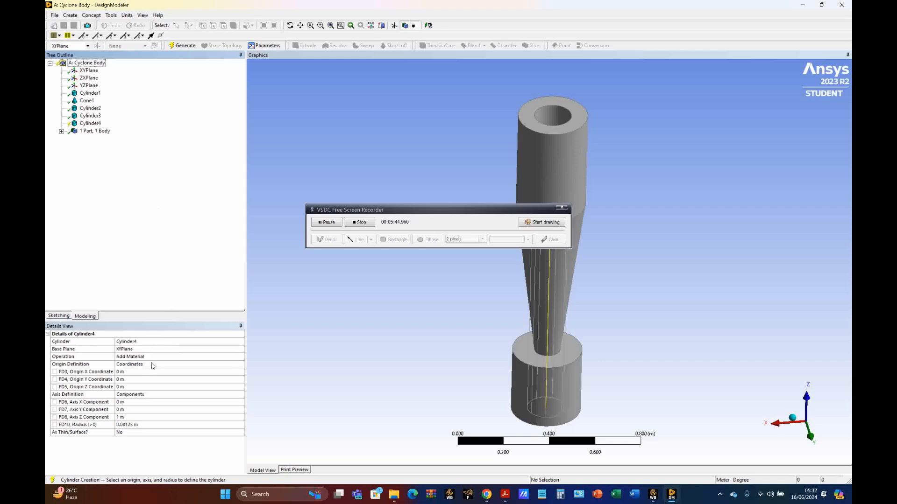
pyautogui.click(147, 386)
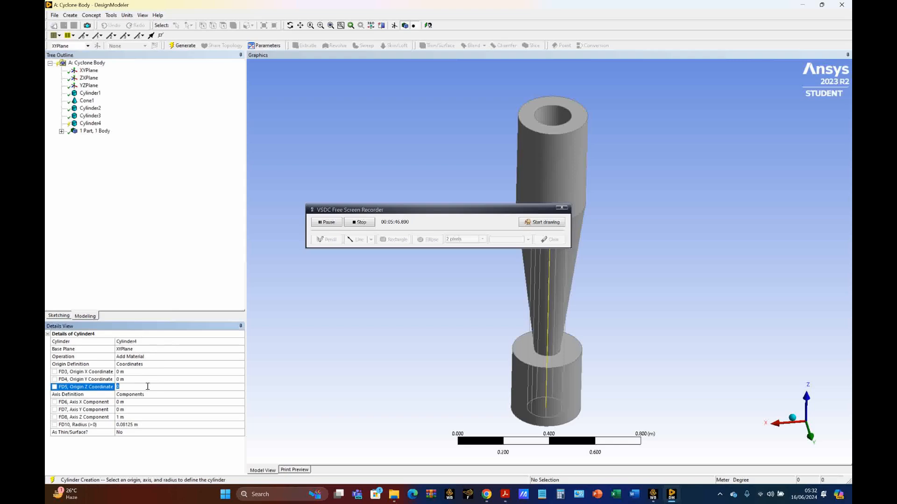
pyautogui.write('1.3725')
pyautogui.click(144, 417)
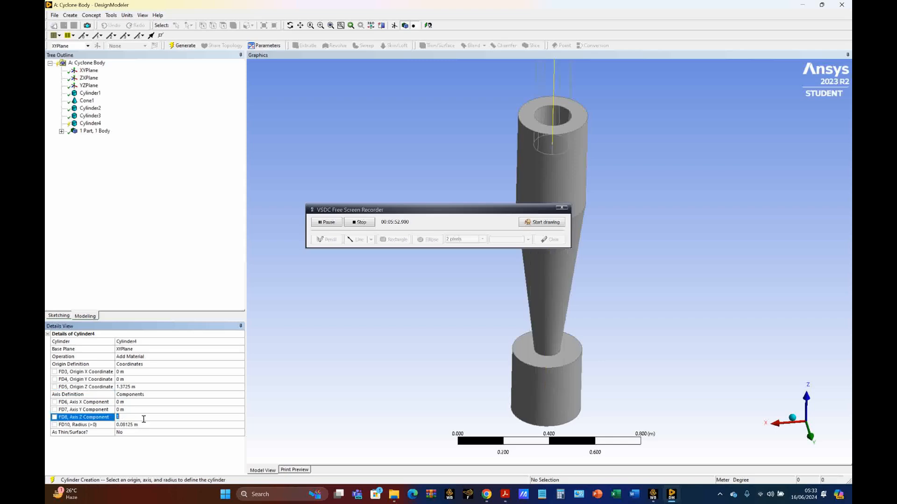
pyautogui.write('0.6')
# Set the new cylinder's radius to 0.07625 m, generate it and fit the whole model in view
pyautogui.click(155, 425)
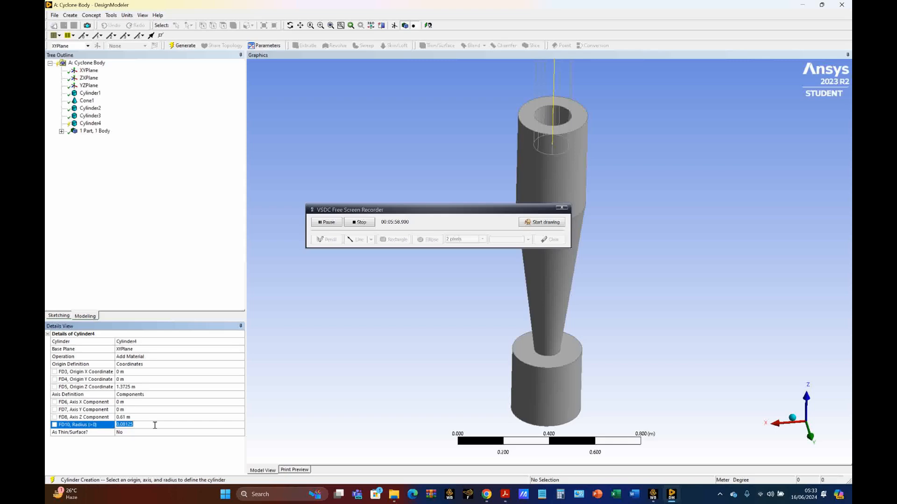
pyautogui.write('0.07625')
pyautogui.press('Return')
pyautogui.click(183, 45)
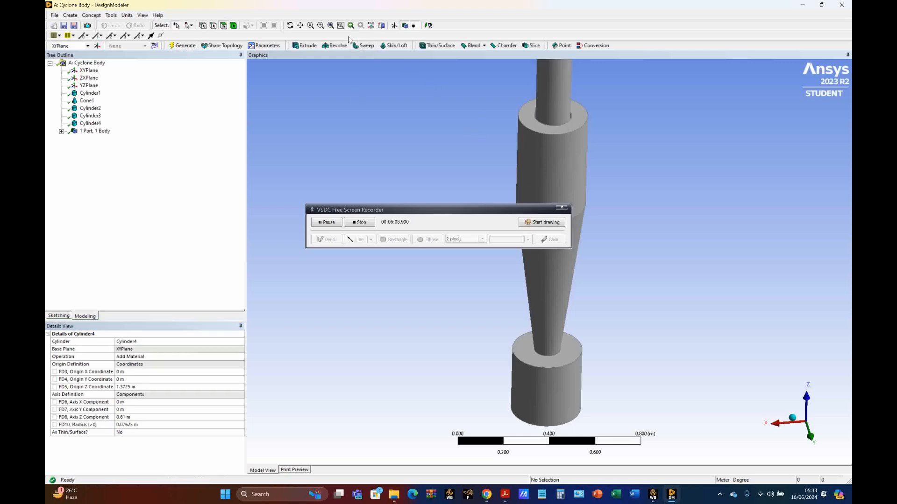
pyautogui.click(330, 26)
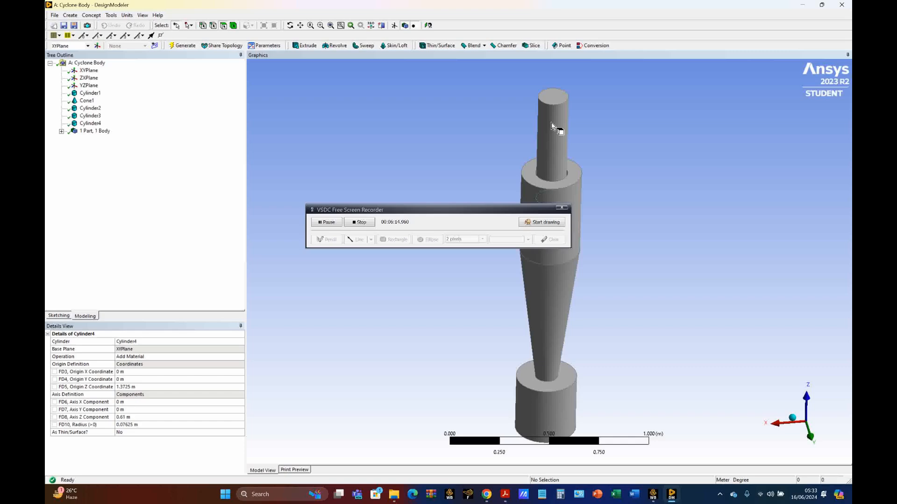
# Add a box primitive with its Point 1 X coordinate at 0.1525 m and Z coordinate at 1.525 m
pyautogui.click(71, 16)
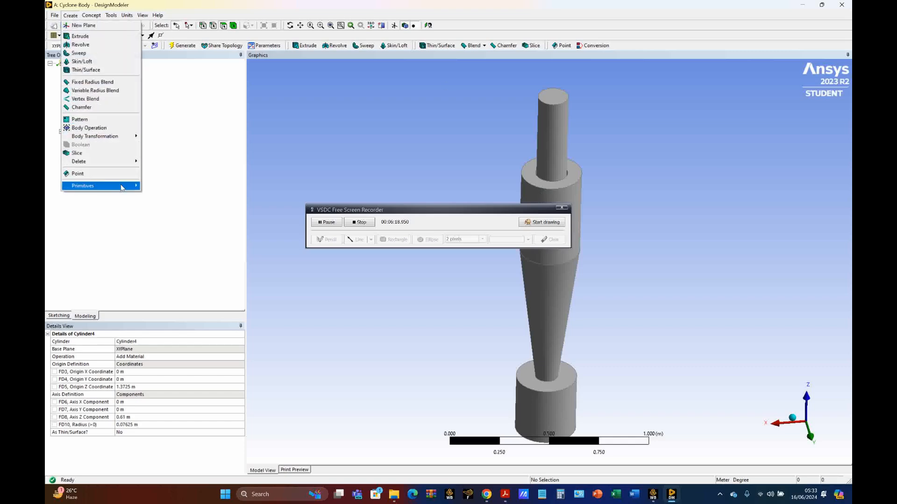
pyautogui.moveTo(123, 186)
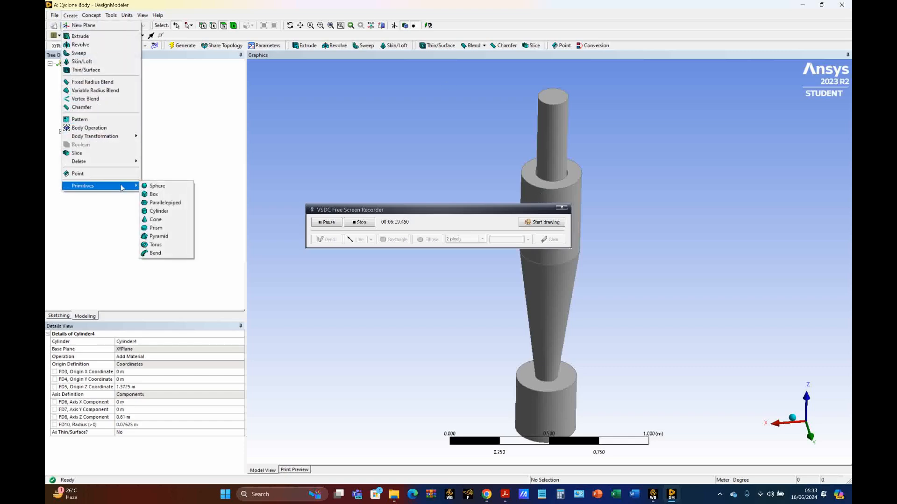
pyautogui.click(152, 194)
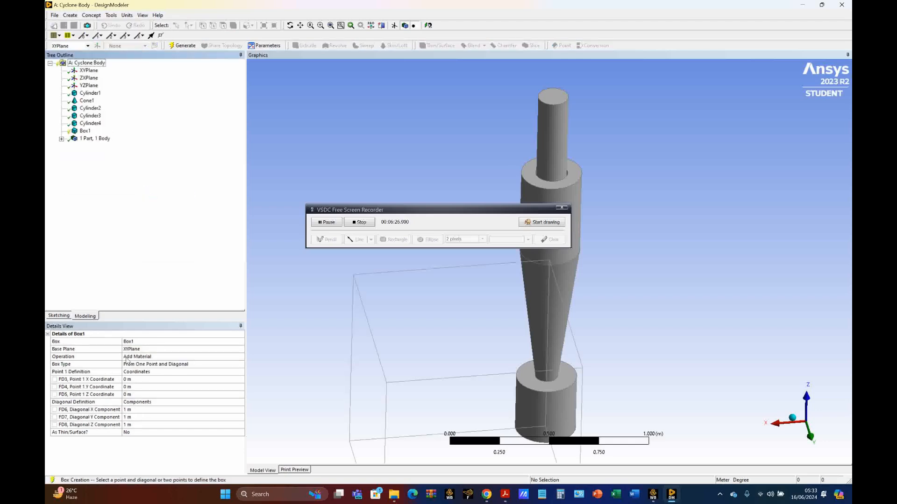
pyautogui.click(135, 380)
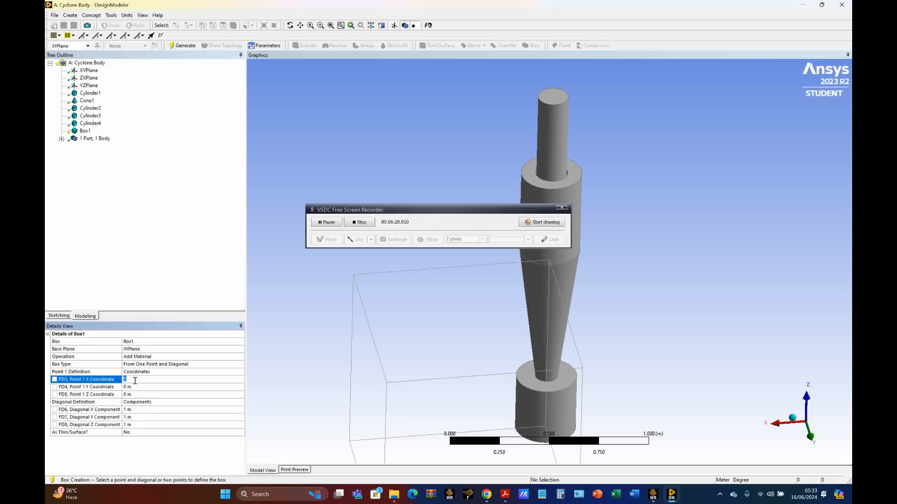
pyautogui.write('0.1525')
pyautogui.click(136, 395)
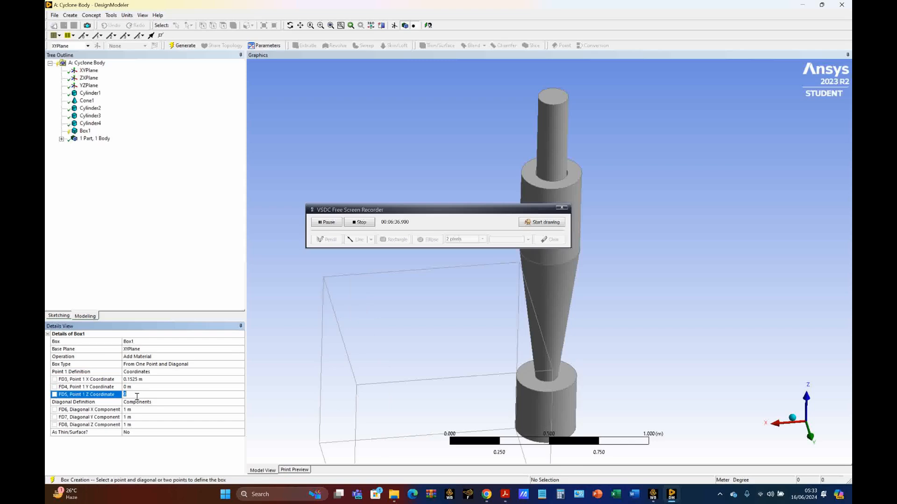
pyautogui.write('1.525')
# Set the box's diagonal components to X -0.061 m, Y 0.45 m and Z -0.1525 m
pyautogui.click(143, 410)
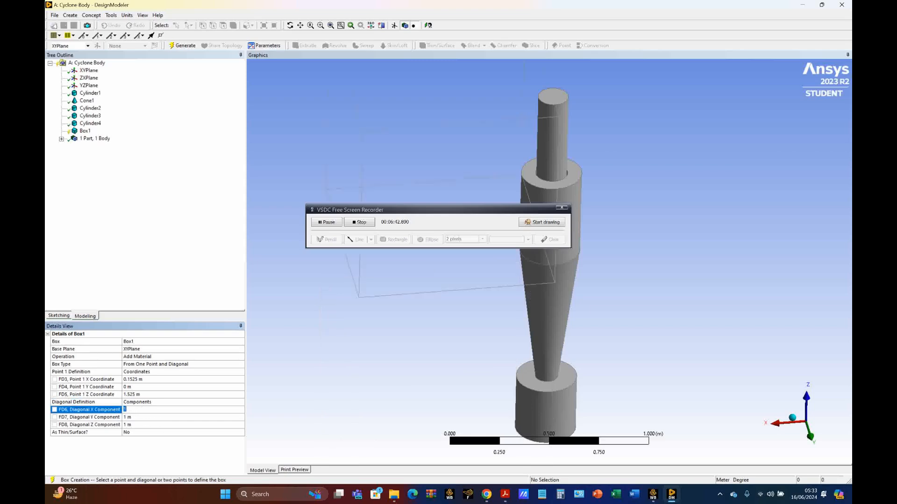
pyautogui.write('-0.06')
pyautogui.click(138, 417)
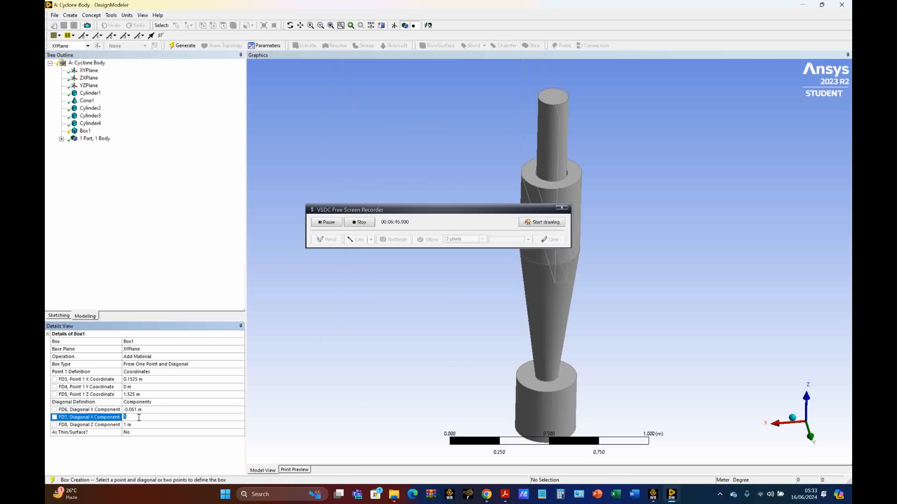
pyautogui.write('0.45')
pyautogui.click(140, 425)
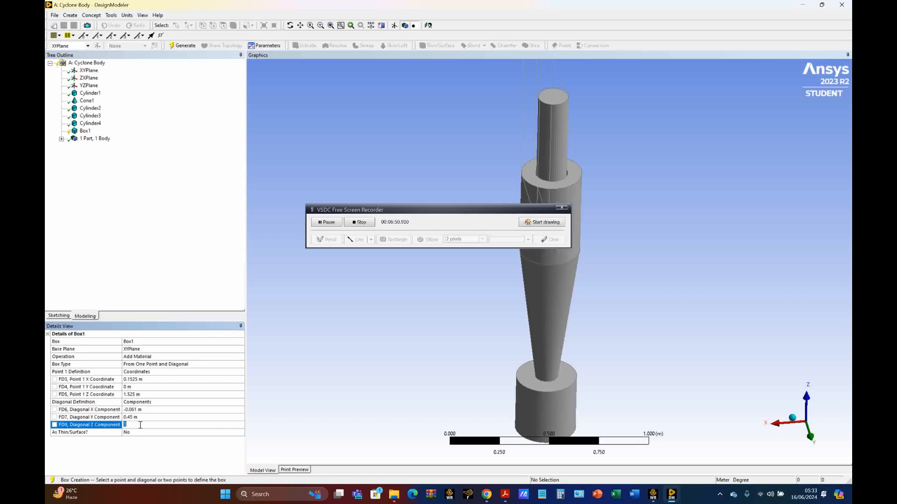
pyautogui.write('-0.1525')
pyautogui.press('Return')
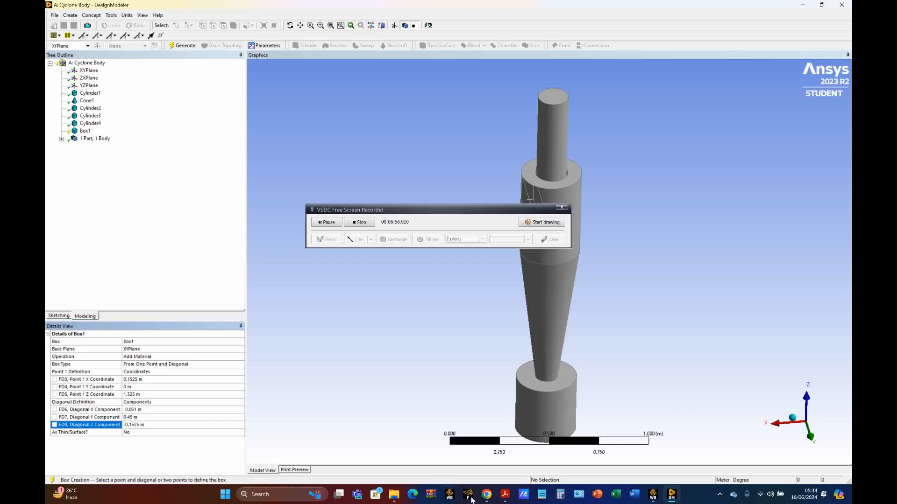
# Generate the box as the rectangular inlet duct on the side of the upper cylinder
pyautogui.click(402, 211)
pyautogui.moveTo(402, 211); pyautogui.dragTo(337, 307)
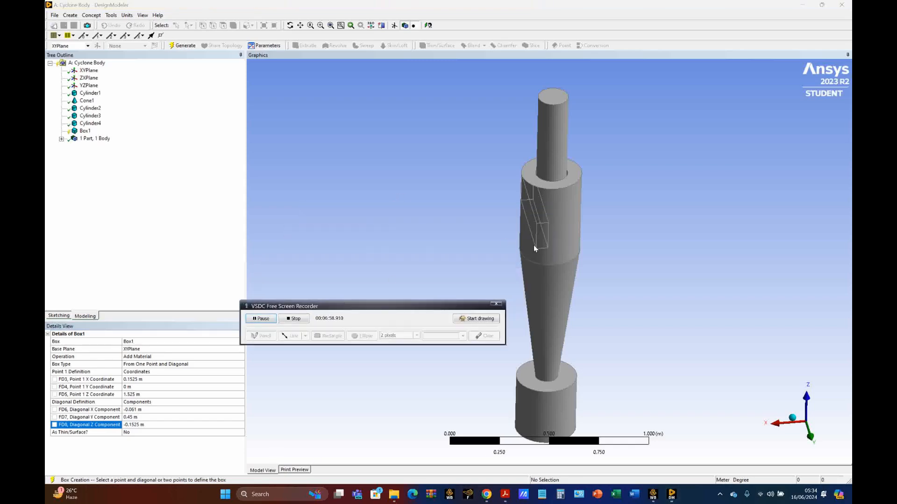
pyautogui.moveTo(629, 274); pyautogui.dragTo(598, 243, button='middle')
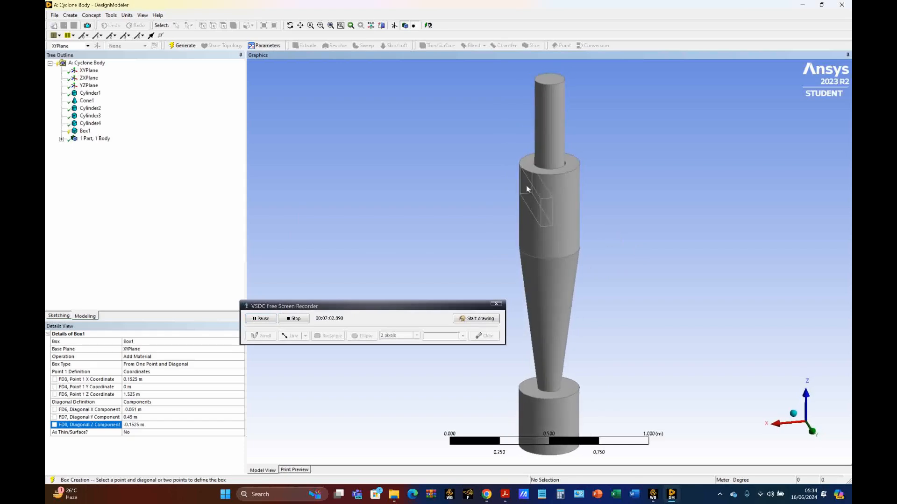
pyautogui.click(183, 45)
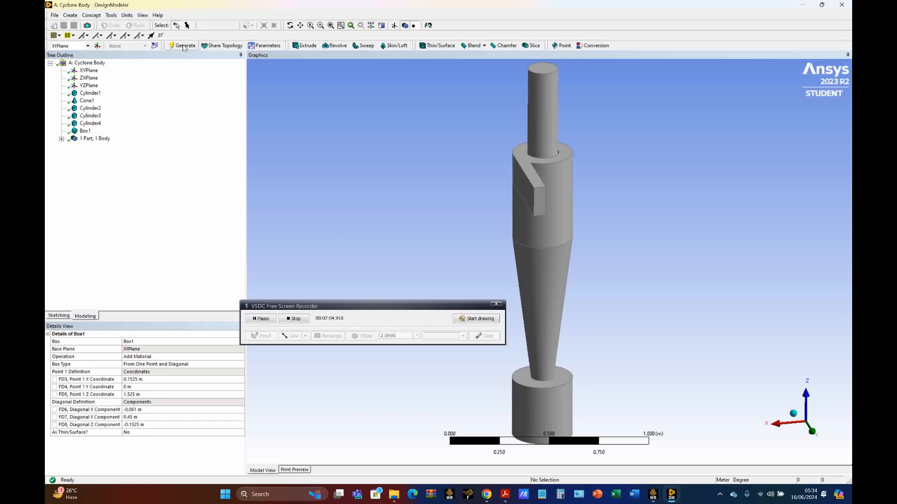
pyautogui.moveTo(584, 259); pyautogui.dragTo(497, 286, button='middle')
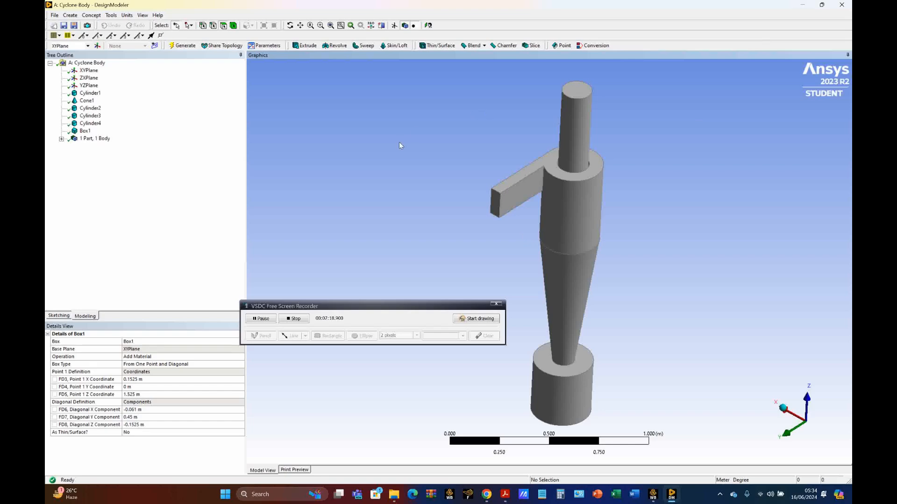
# Query the entity information of the upper corner point at the outer end of the inlet duct, using the point selection filter
pyautogui.scroll(2, 400, 146)
pyautogui.scroll(2, 401, 146)
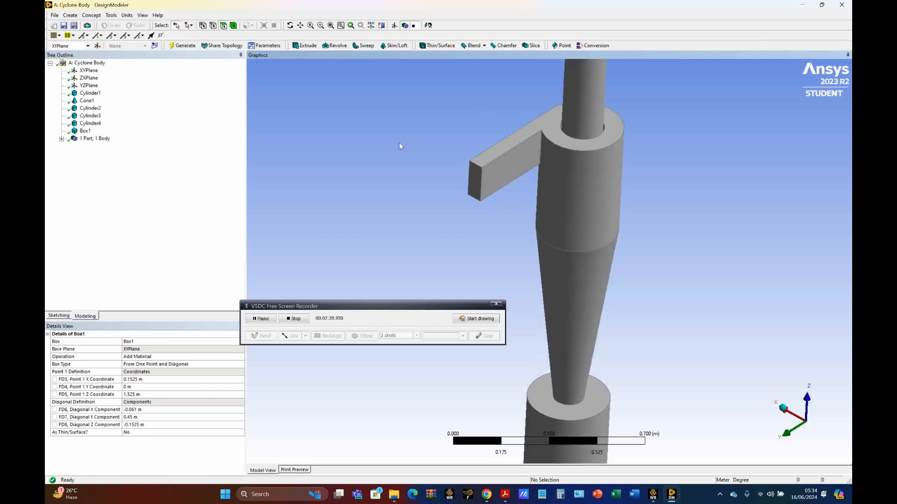
pyautogui.scroll(1, 391, 133)
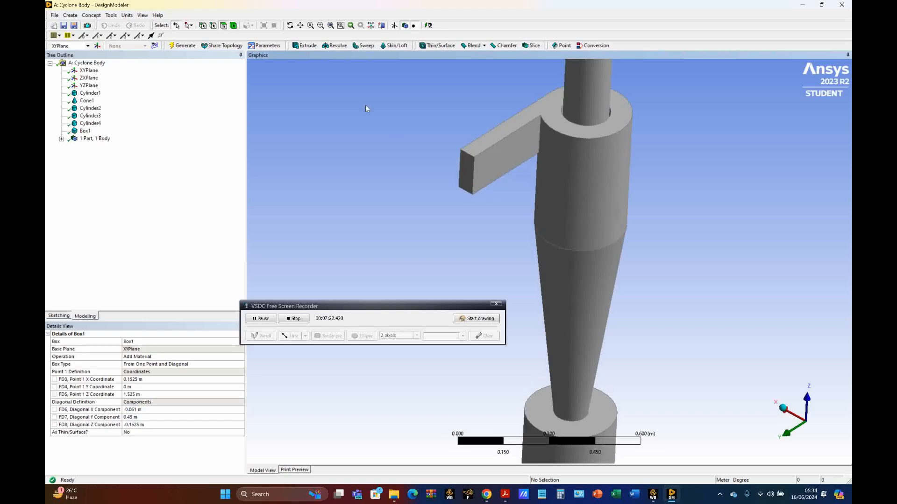
pyautogui.click(110, 15)
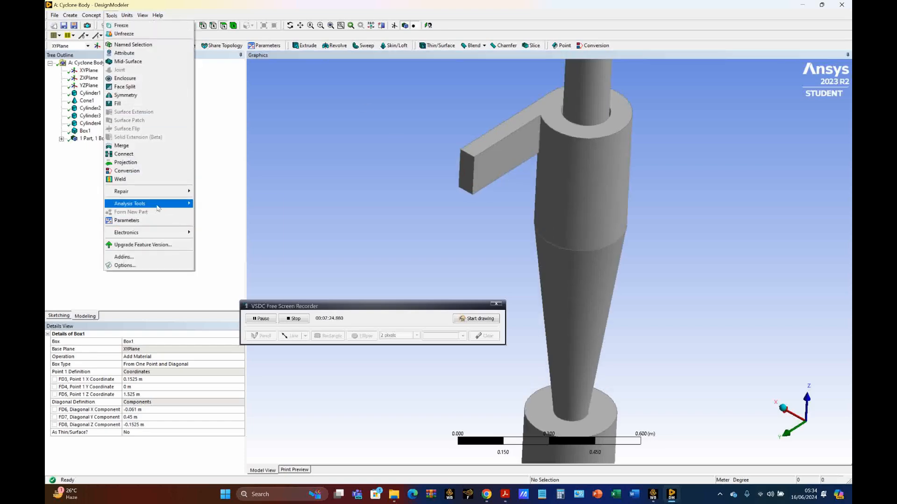
pyautogui.moveTo(159, 209)
pyautogui.click(211, 215)
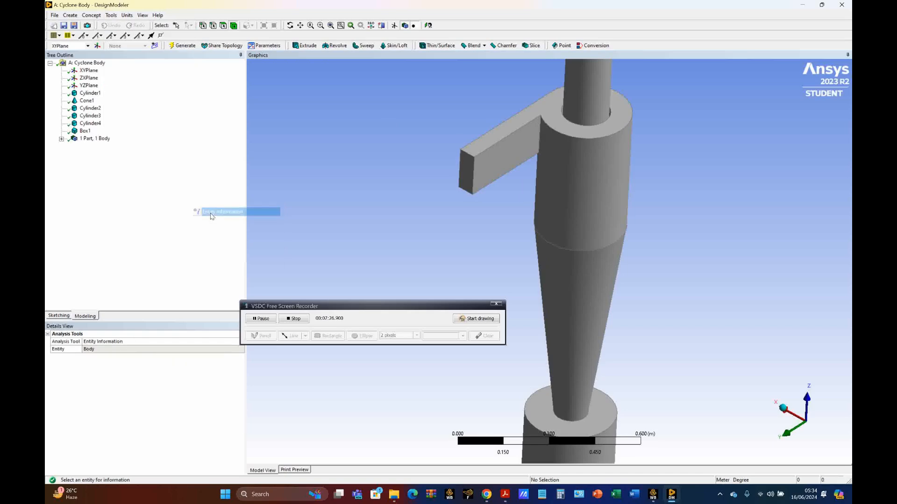
pyautogui.click(204, 25)
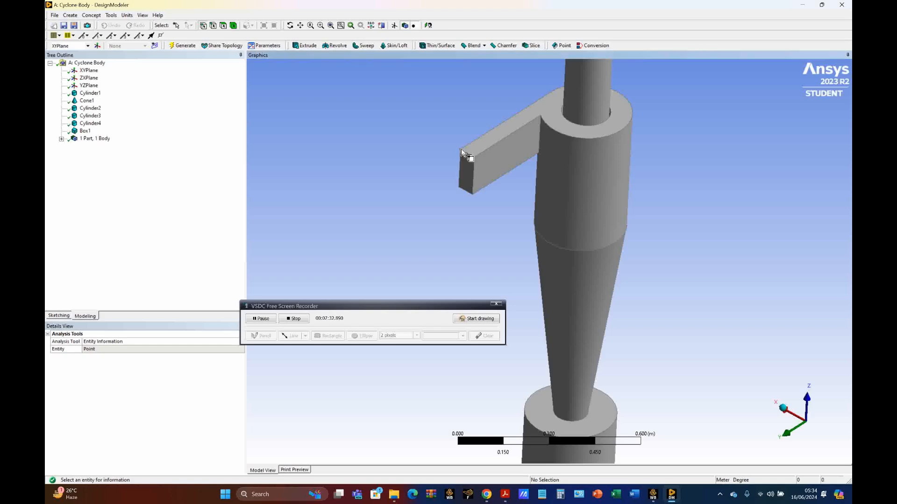
pyautogui.click(461, 150)
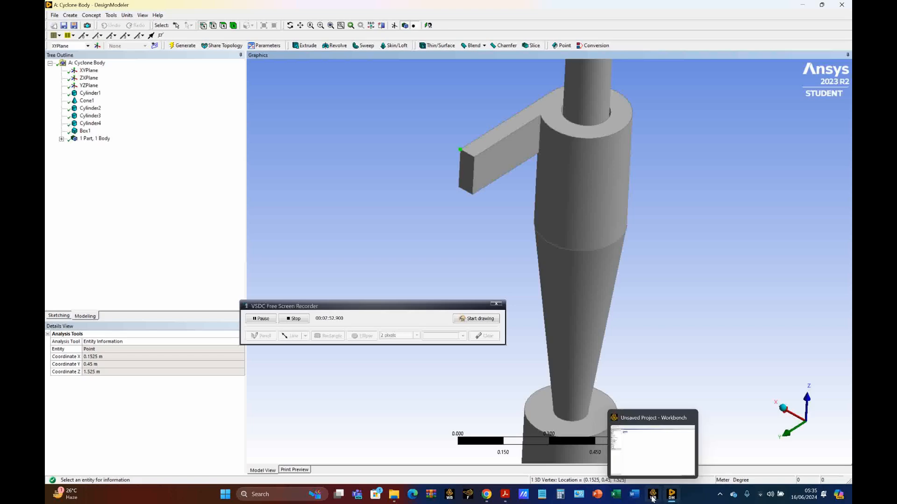
# Switch to Workbench and add a second standalone Geometry system named Cyclone Inlet
pyautogui.click(653, 499)
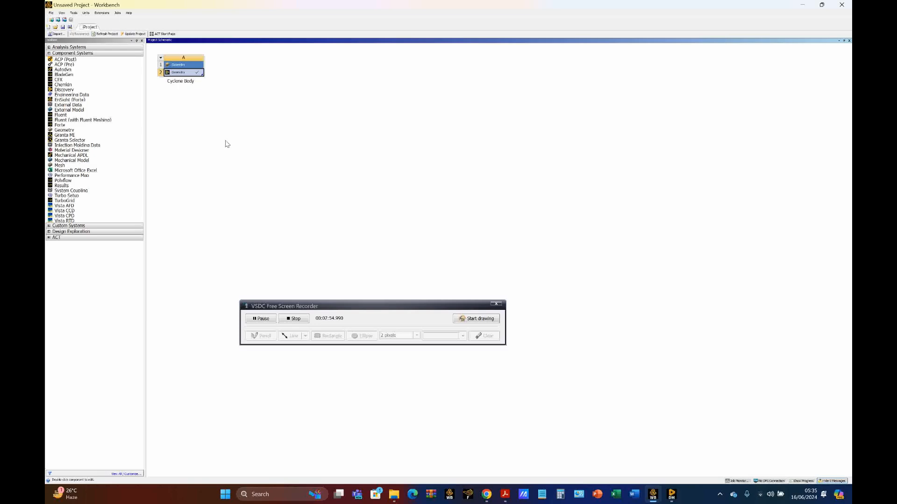
pyautogui.moveTo(65, 130); pyautogui.dragTo(242, 67)
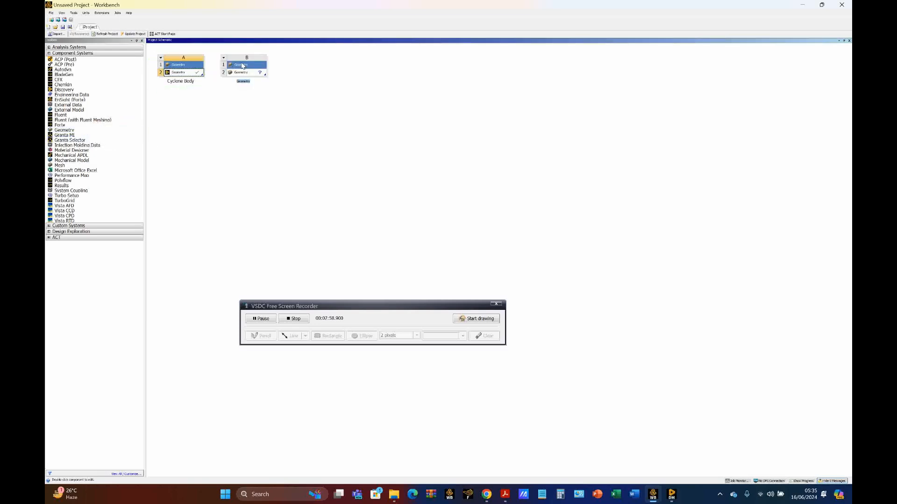
pyautogui.write('cyclone Inlet')
pyautogui.press('Return')
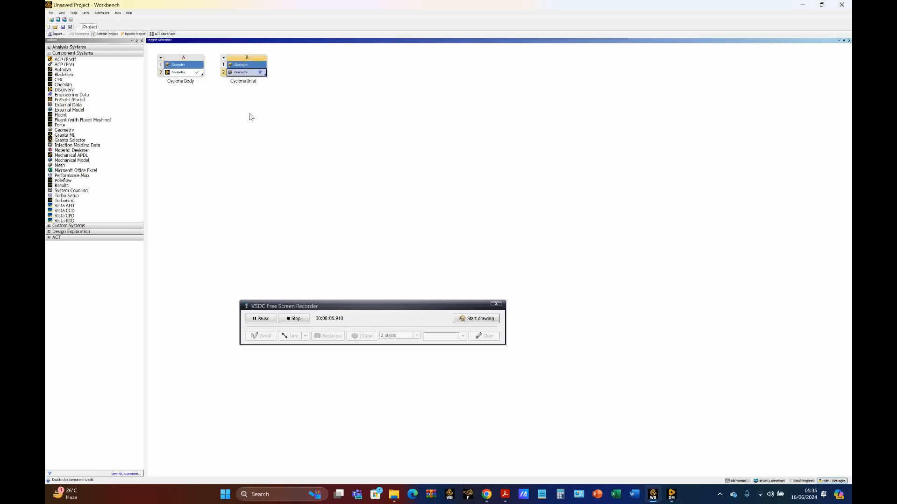
# Start a new DesignModeler geometry for the Cyclone Inlet system and add a box primitive to it
pyautogui.rightClick(247, 74)
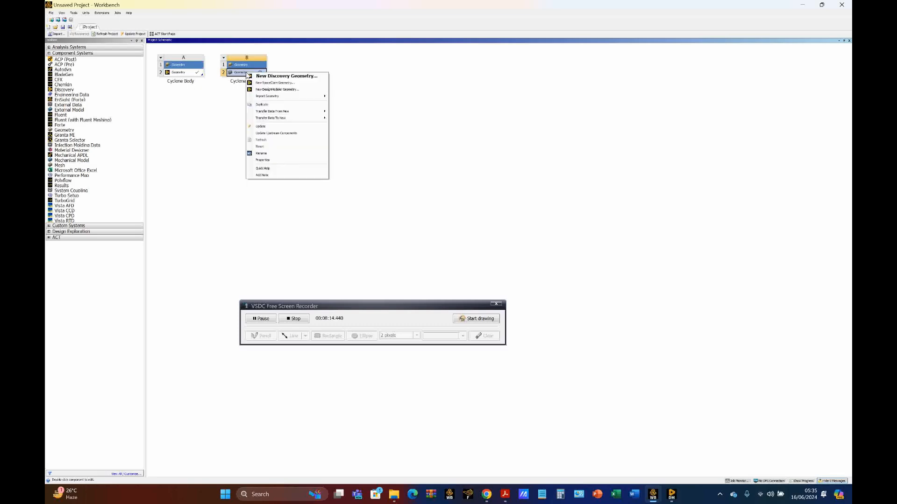
pyautogui.click(283, 90)
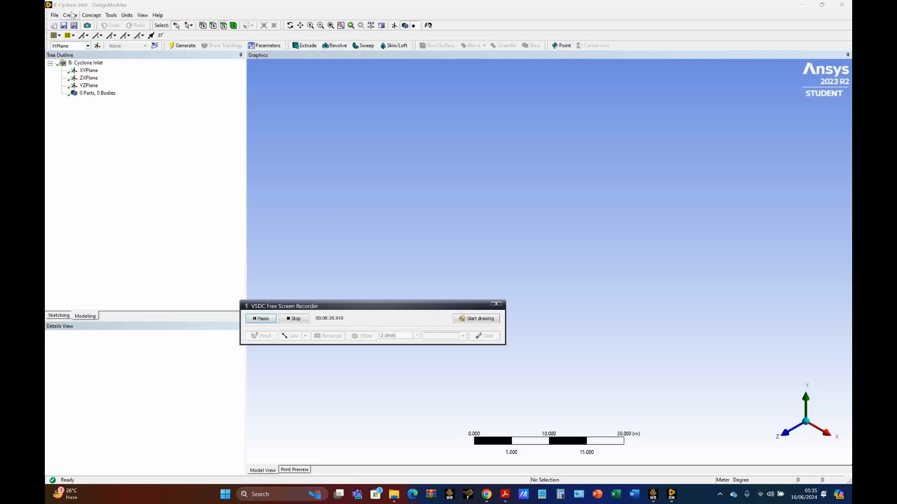
pyautogui.click(71, 15)
pyautogui.moveTo(108, 186)
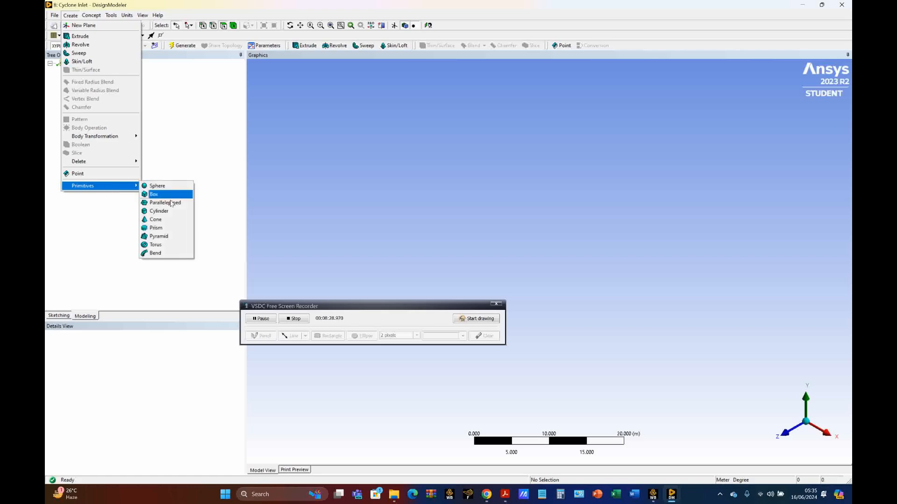
pyautogui.click(174, 196)
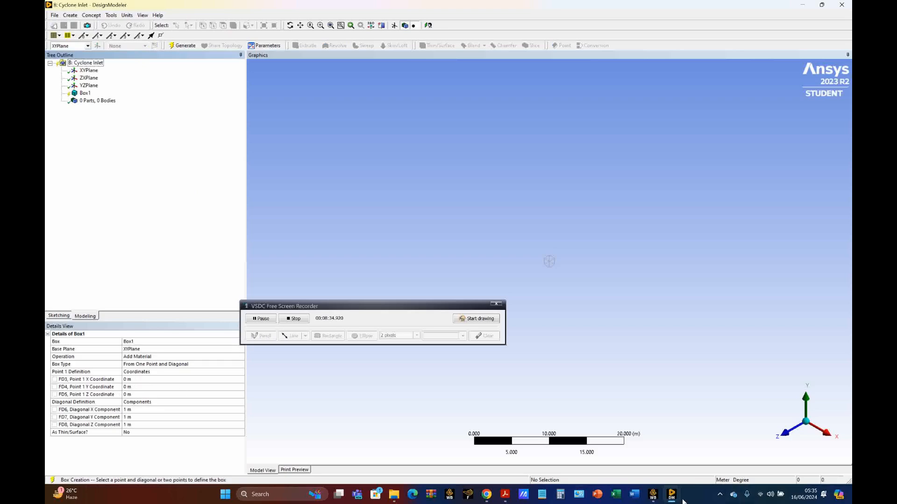
# Check the queried duct corner coordinates in the Cyclone Body geometry window and return to the Cyclone Inlet geometry
pyautogui.moveTo(673, 496)
pyautogui.click(648, 461)
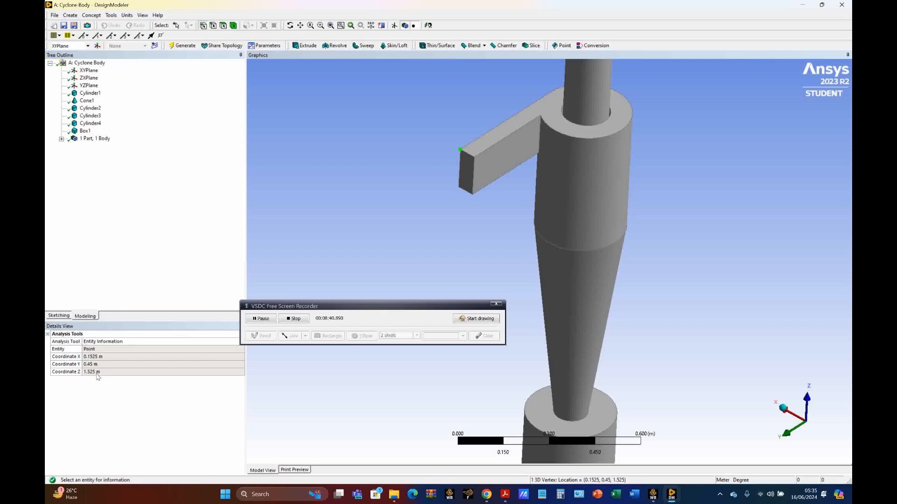
pyautogui.moveTo(674, 500)
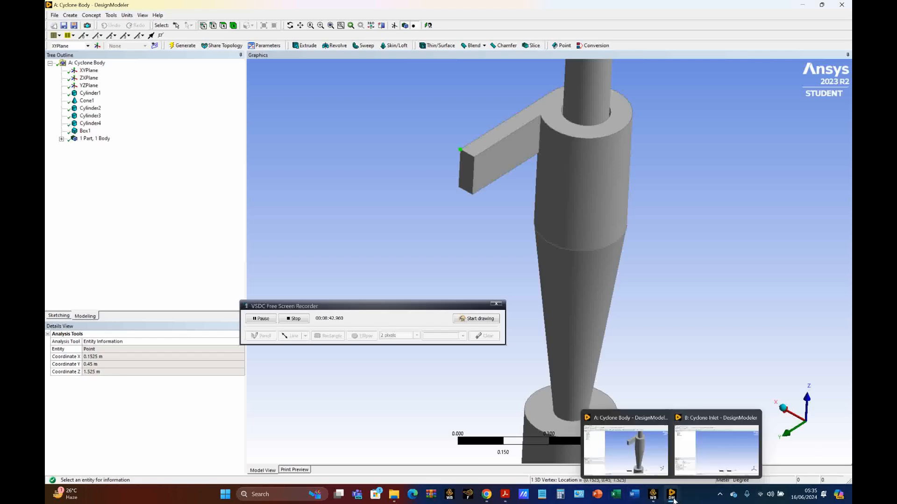
pyautogui.click(717, 448)
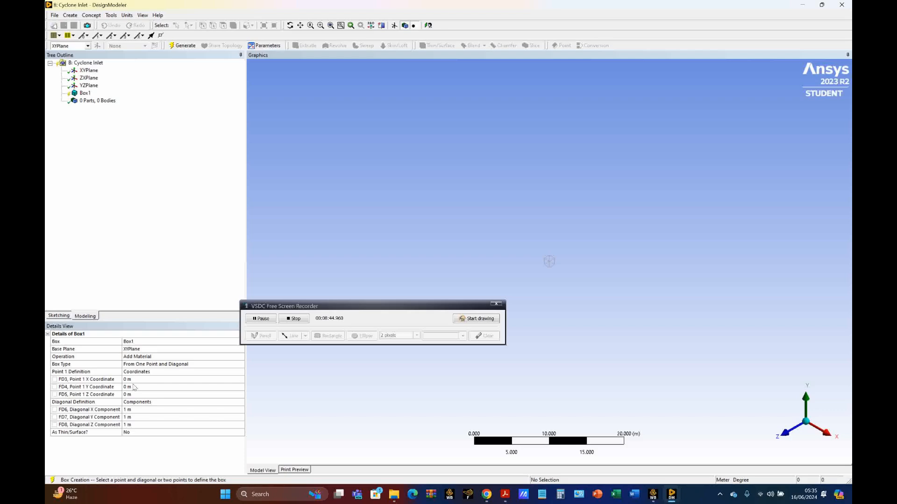
# Set the box's first point to X 0.1525 m, Y 0.45 m and Z 1.525 m
pyautogui.click(137, 380)
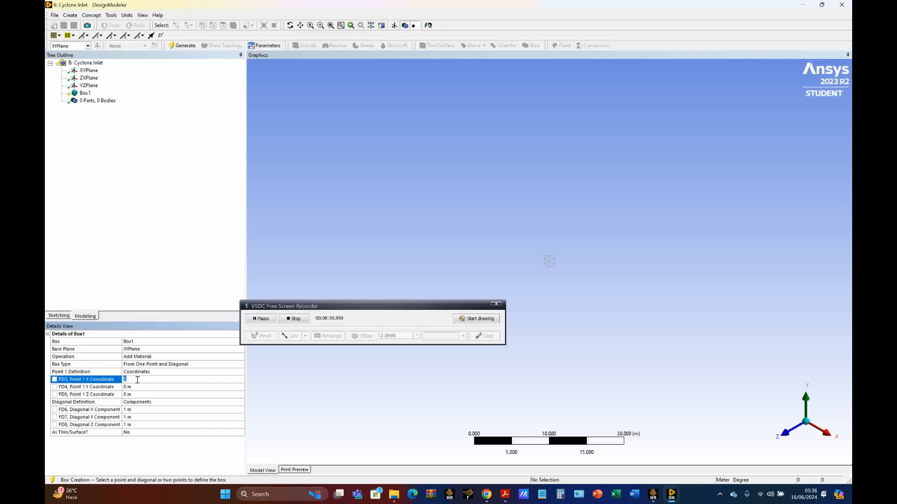
pyautogui.write('0.1525')
pyautogui.click(139, 387)
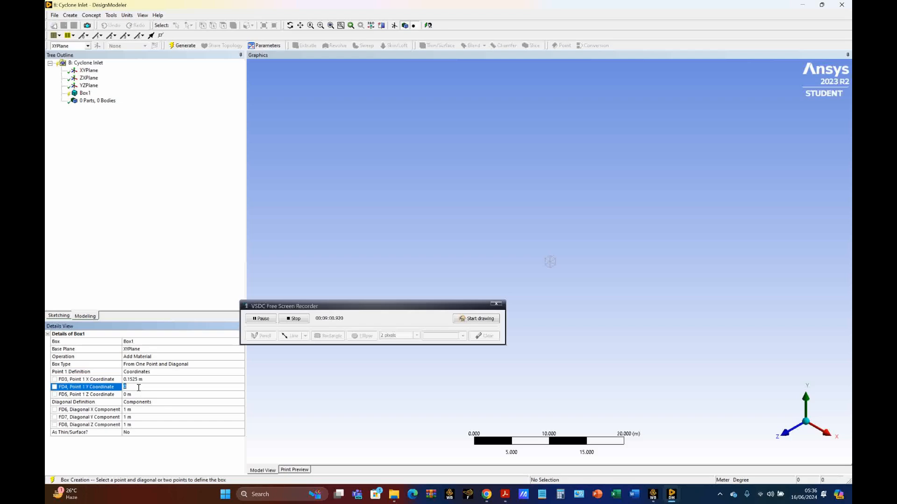
pyautogui.write('0.45')
pyautogui.click(139, 394)
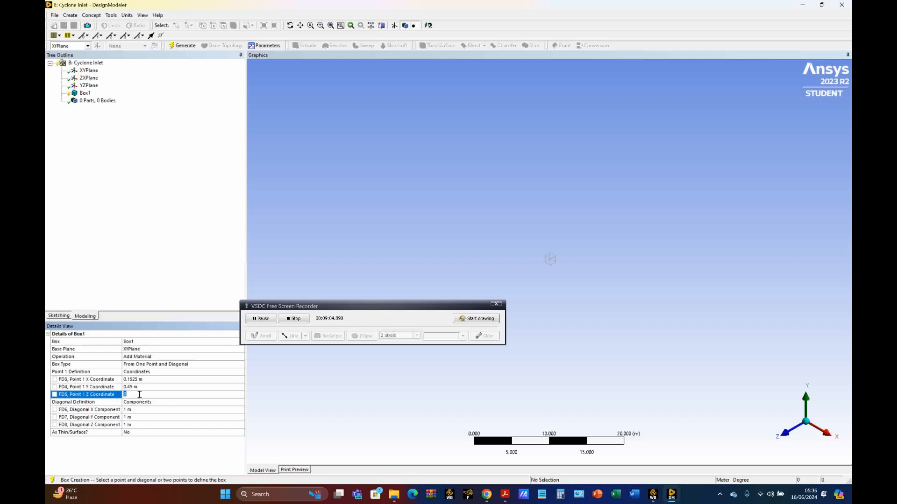
pyautogui.write('1.525')
# Set the box's diagonal X component to -0.061 m and its diagonal Z component to -0.1525 m
pyautogui.click(147, 409)
pyautogui.write('-')
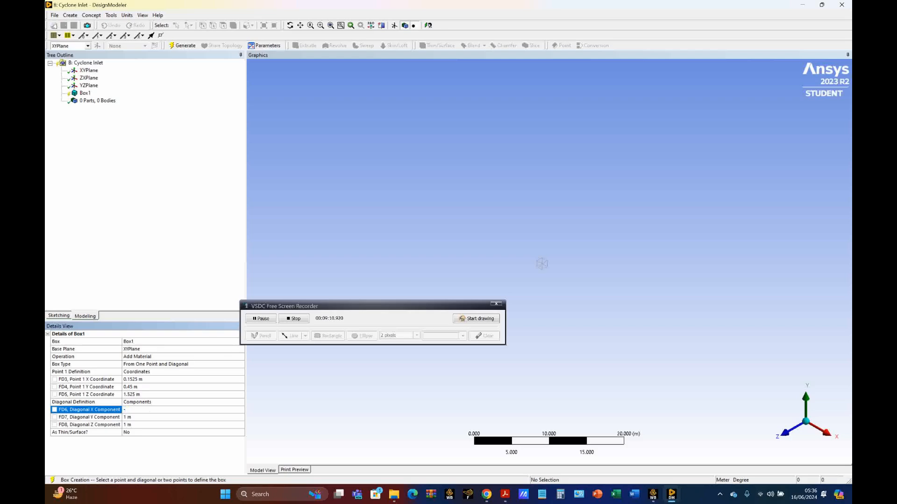
pyautogui.write('0.061')
pyautogui.click(144, 425)
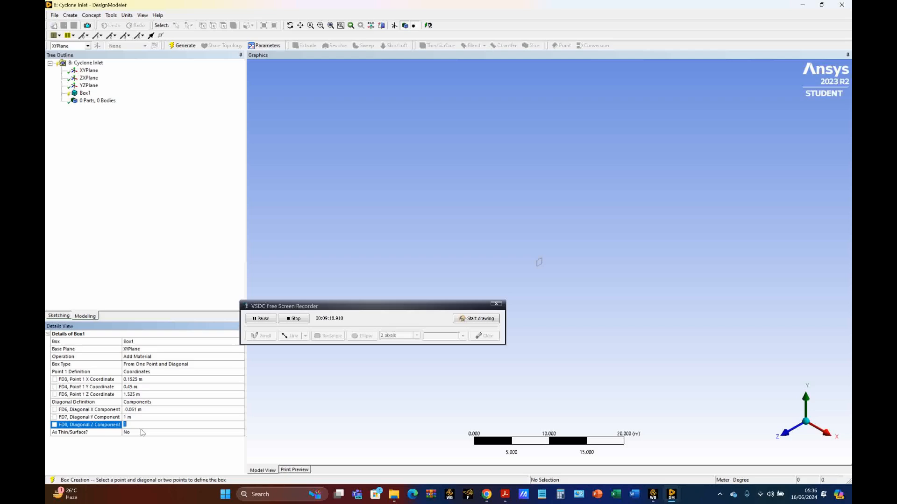
pyautogui.write('-0.1525')
# Switch to the Cyclone CFD Simulation PDF to check the case study's dimension table, and return to the Cyclone Inlet geometry
pyautogui.click(141, 416)
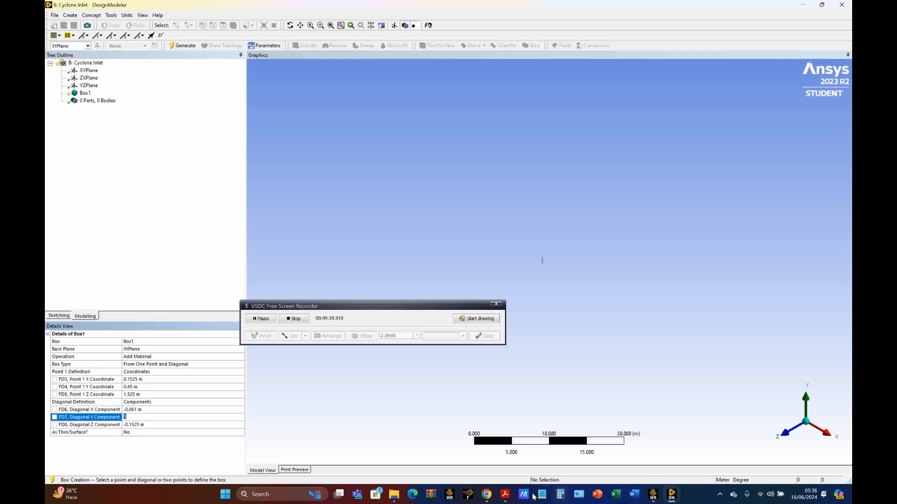
pyautogui.click(505, 494)
pyautogui.scroll(6, 591, 357)
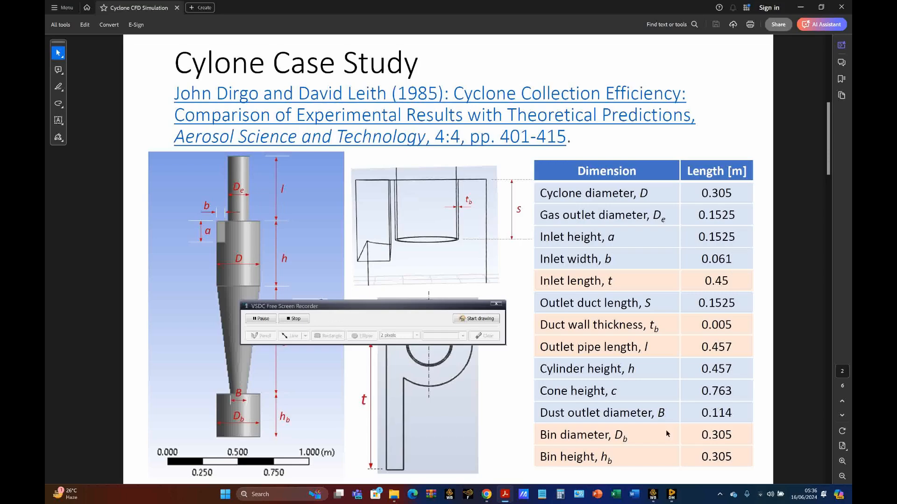
pyautogui.moveTo(672, 494)
pyautogui.click(694, 462)
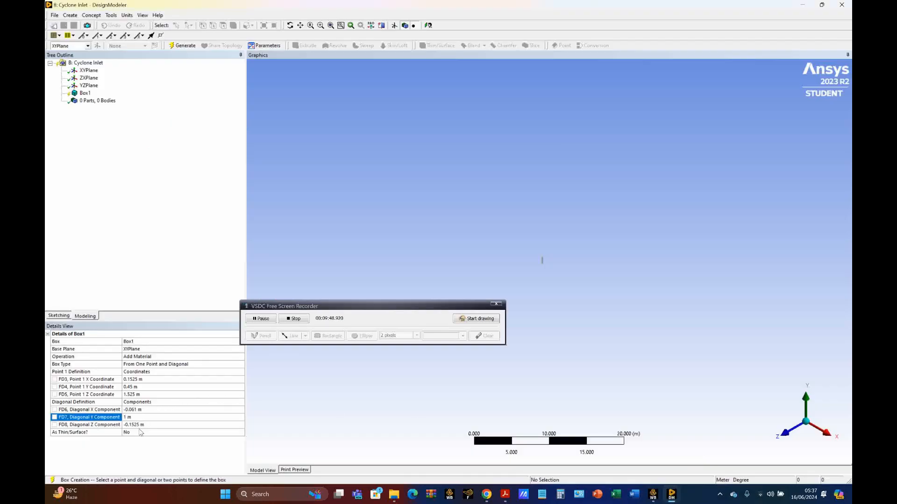
# Set the box's diagonal Y component to 3 m and generate it as the long rectangular inlet body
pyautogui.click(137, 417)
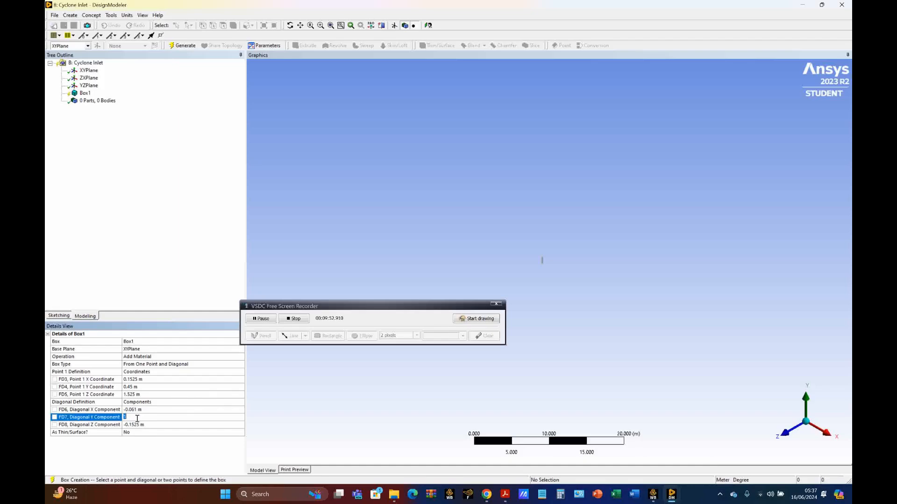
pyautogui.write('3')
pyautogui.press('Return')
pyautogui.click(185, 45)
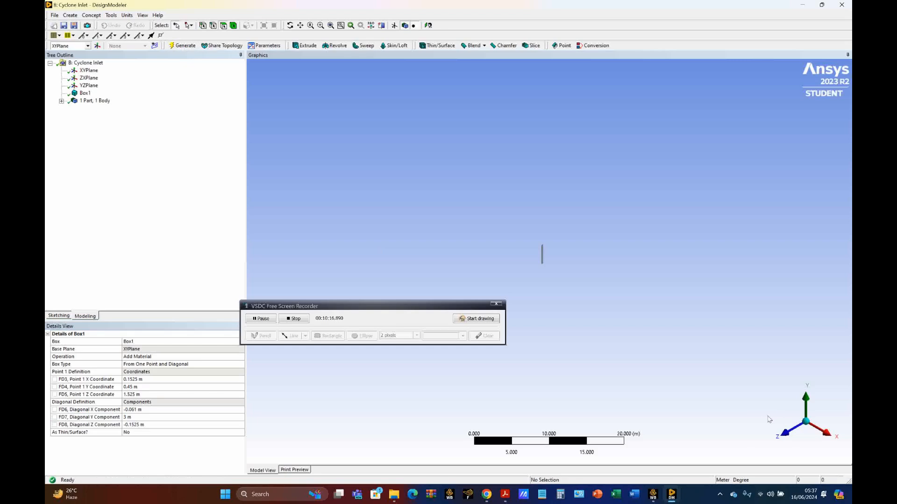
pyautogui.moveTo(769, 422); pyautogui.dragTo(793, 413, button='middle')
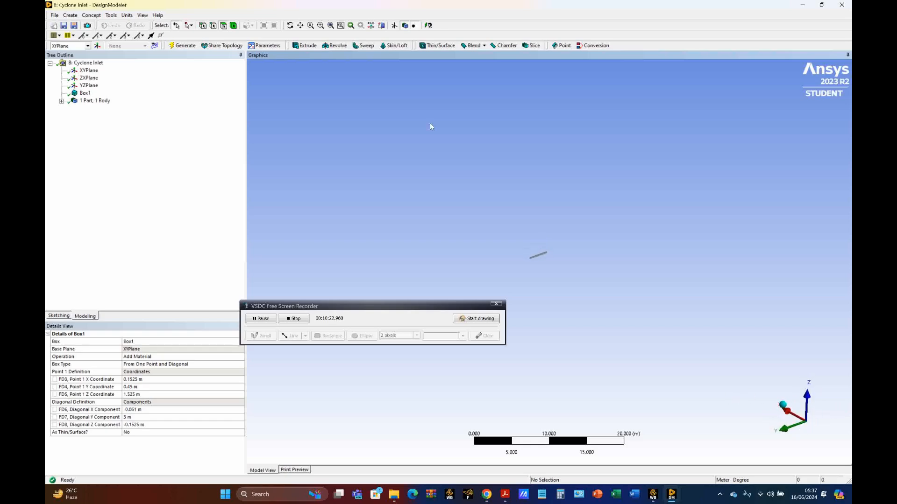
pyautogui.click(331, 25)
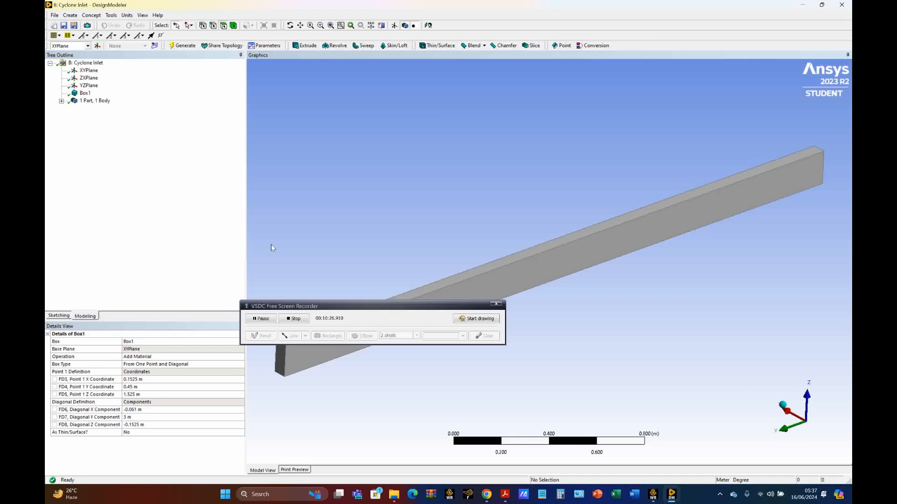
pyautogui.moveTo(378, 305); pyautogui.dragTo(466, 365)
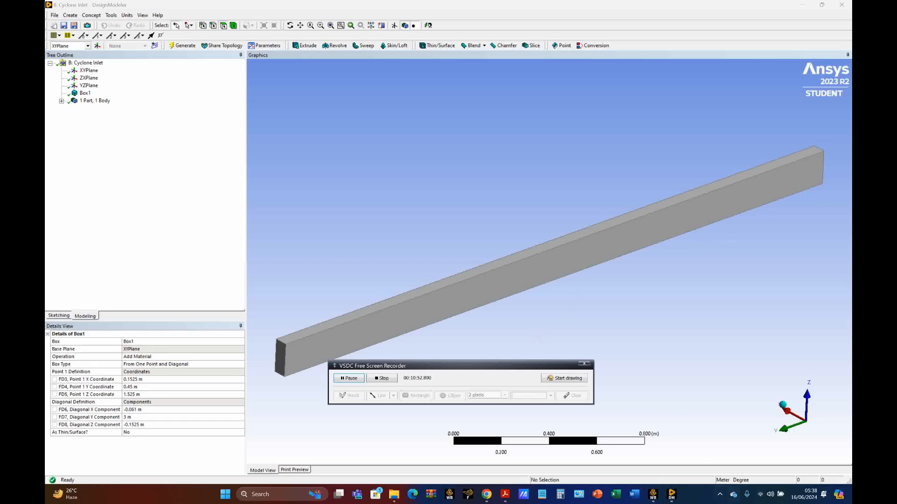
pyautogui.moveTo(672, 499)
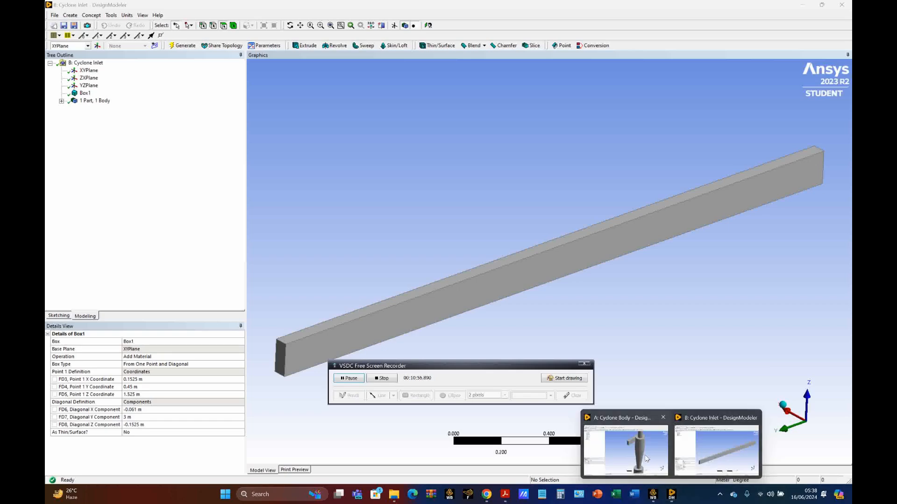
pyautogui.click(690, 459)
pyautogui.moveTo(672, 498)
pyautogui.click(654, 455)
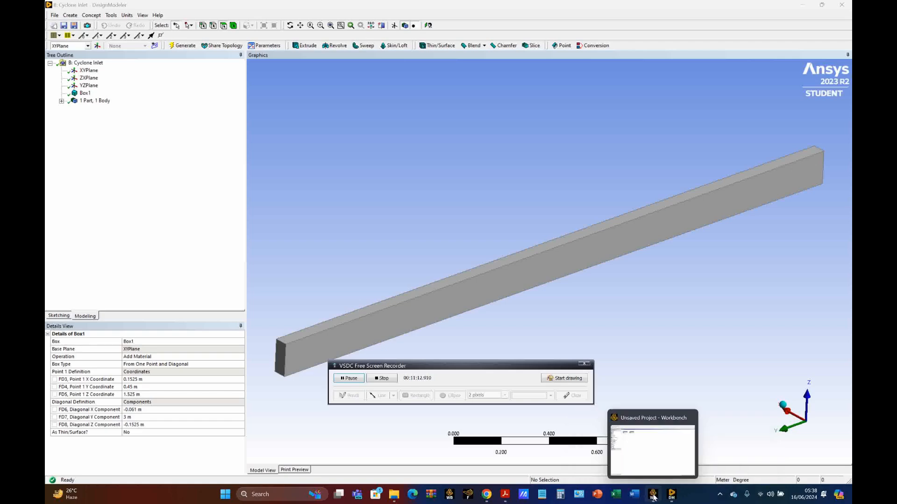
# Switch to Workbench and save the project on the Data (D:) drive as "Cyclone CFD Simulation - 16 Juni 2024"
pyautogui.click(653, 498)
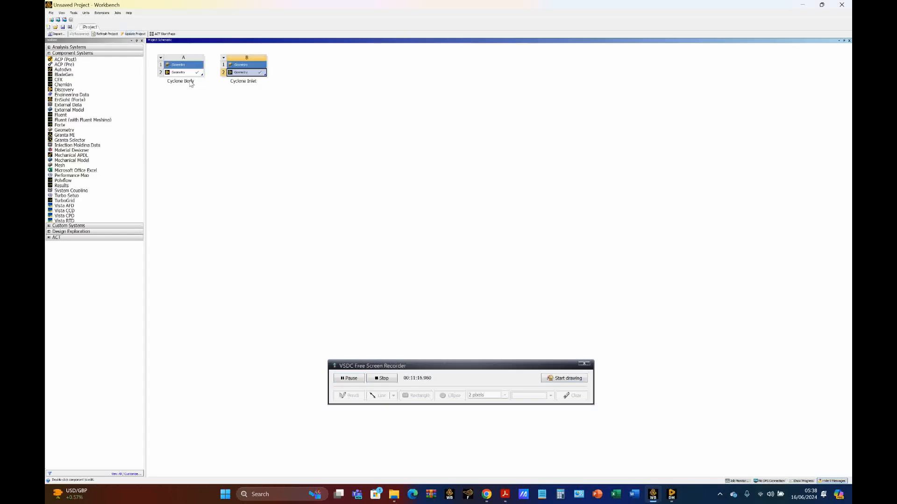
pyautogui.click(62, 27)
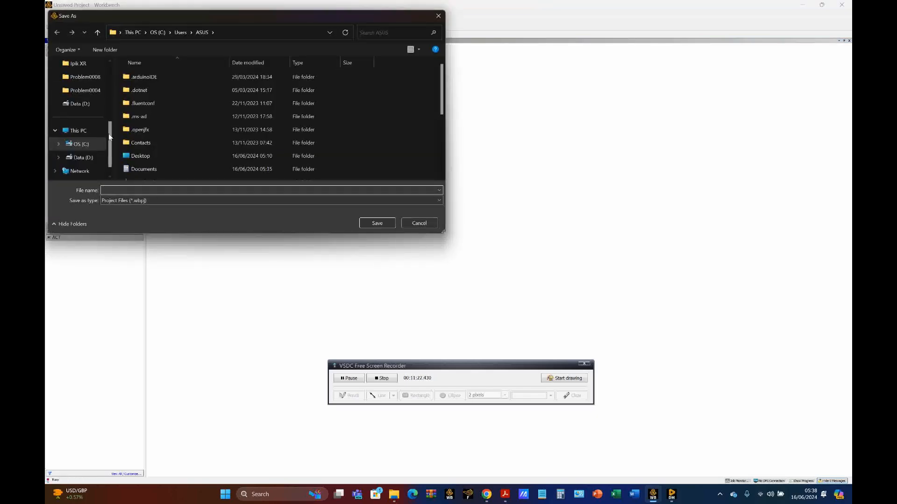
pyautogui.click(82, 157)
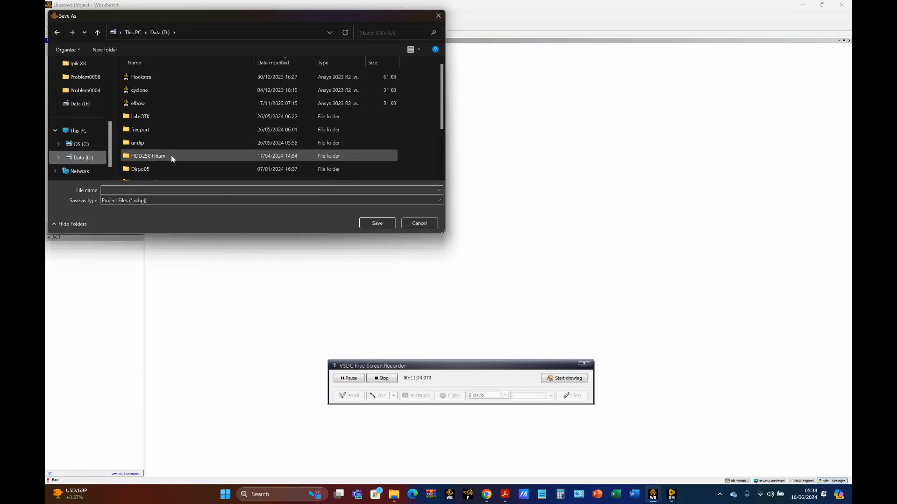
pyautogui.scroll(-1, 171, 157)
pyautogui.scroll(-1, 171, 159)
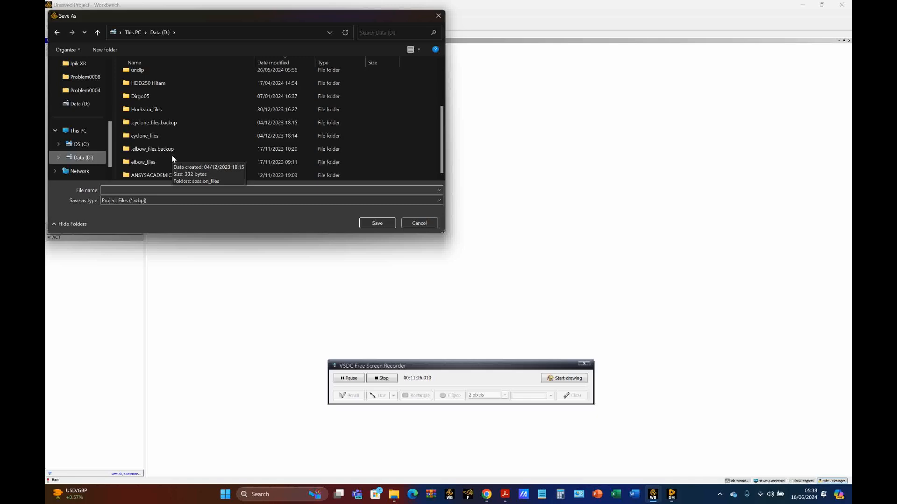
pyautogui.click(161, 190)
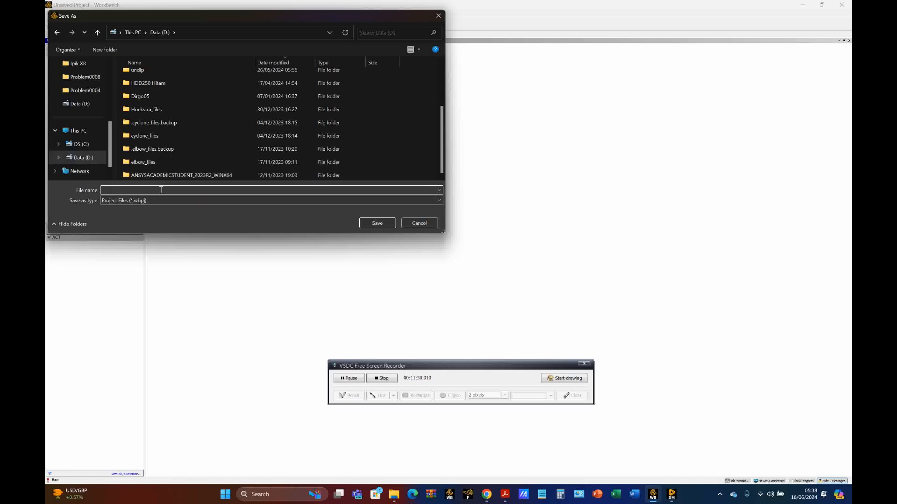
pyautogui.write('Cyclone CFD Simulation')
pyautogui.write('un')
pyautogui.click(367, 221)
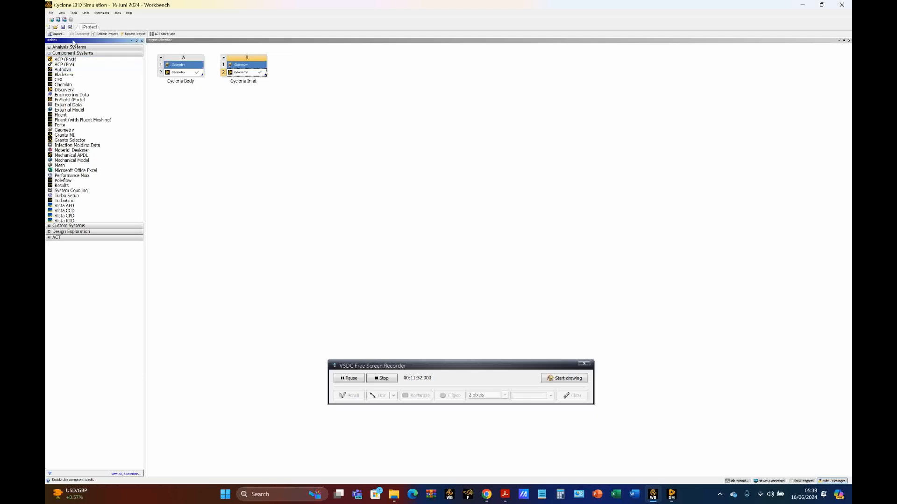
# Exit Workbench after saving the cyclone project
pyautogui.click(51, 13)
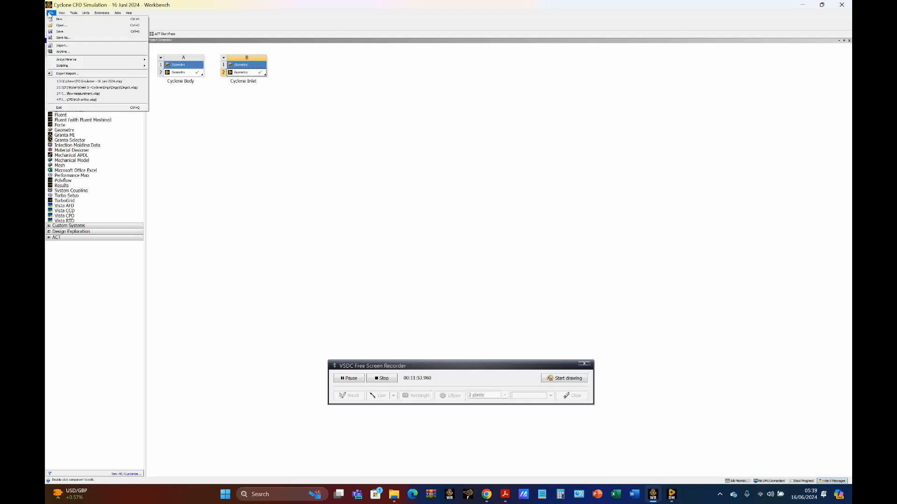
pyautogui.click(72, 109)
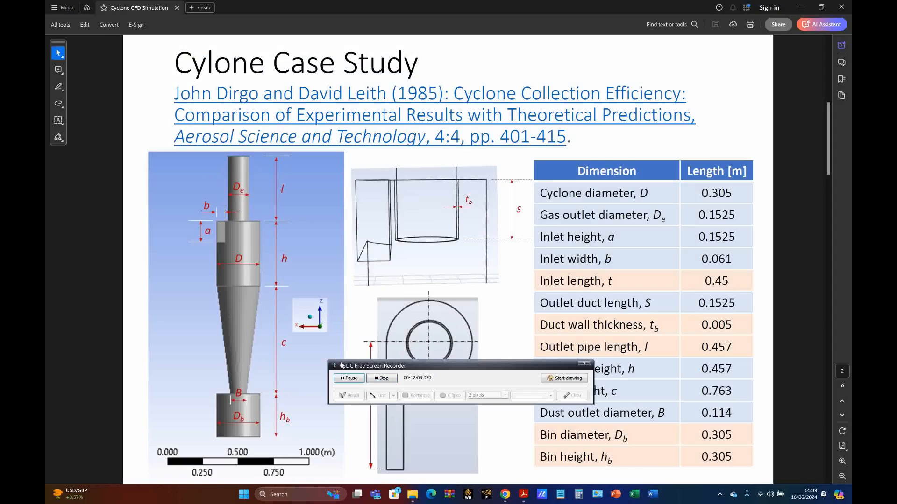
pyautogui.click(383, 379)
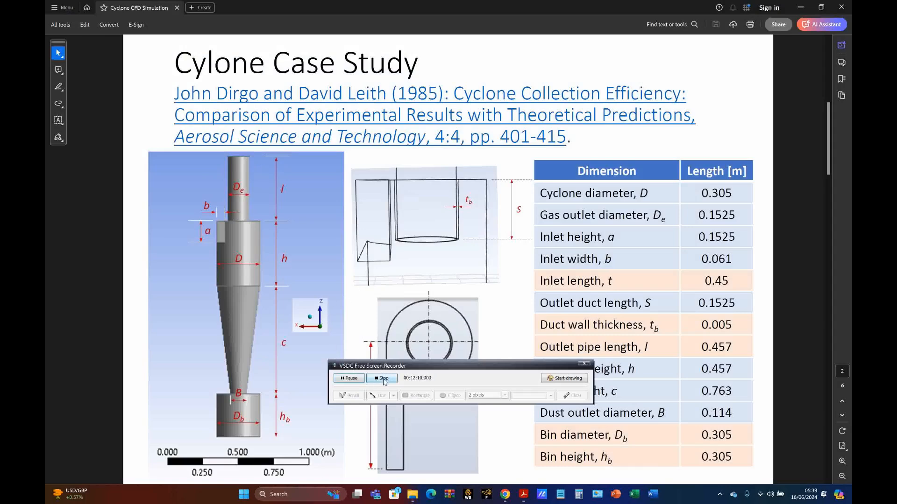